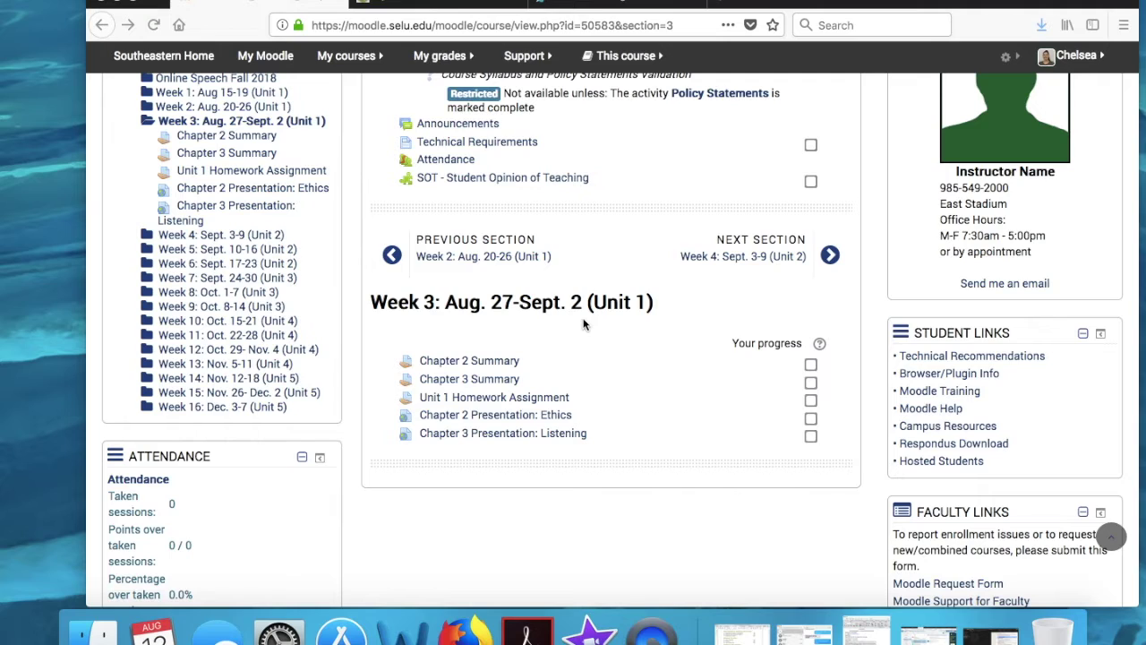
Step: Open the Unit 1 Homework Assignment link in the Week 3 course section
{"action": "left_click", "coordinate": [540, 405]}
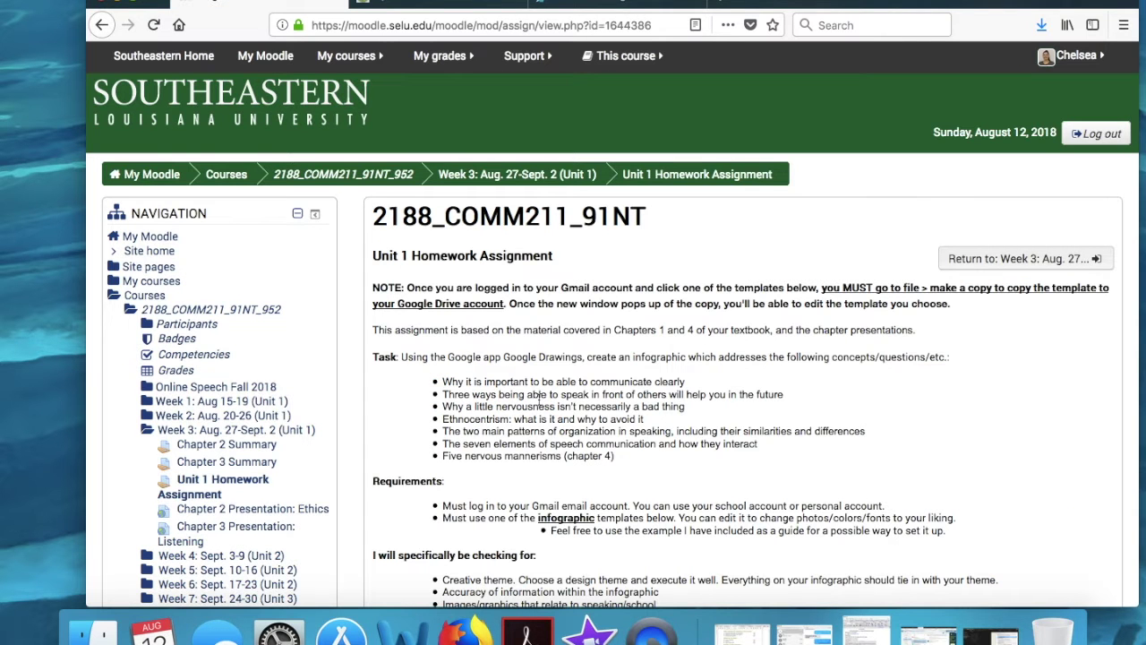
Step: Read through the assignment instructions and highlight the Task list of seven infographic topics
{"action": "scroll", "coordinate": [540, 395], "scroll_direction": "down", "scroll_amount": 8}
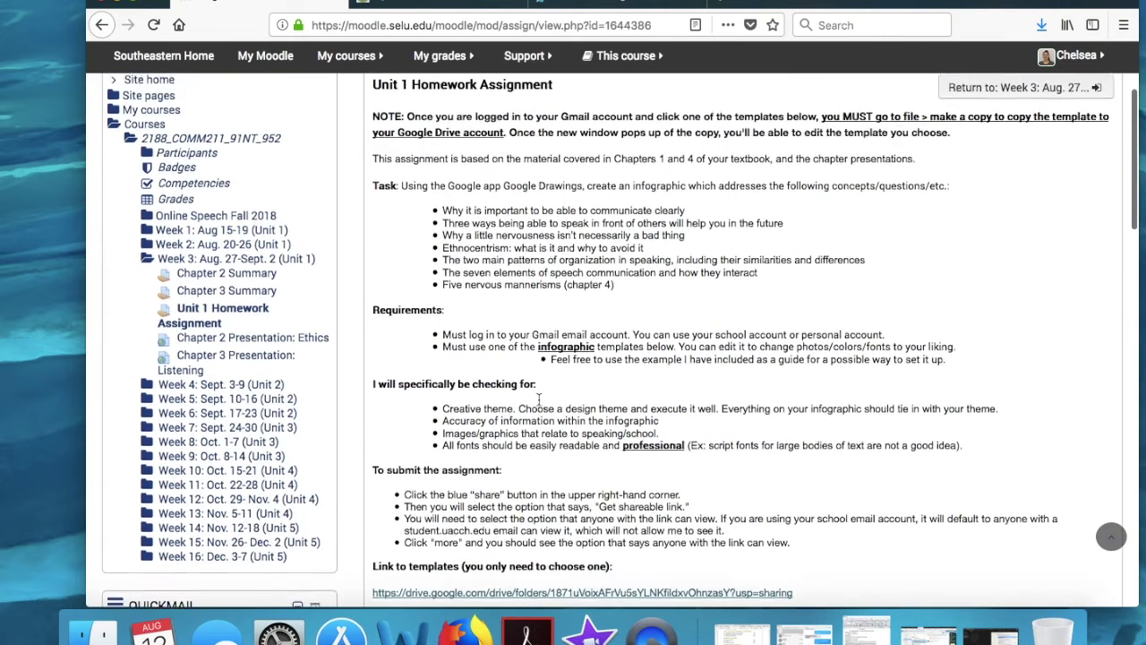
{"action": "scroll", "coordinate": [540, 395], "scroll_direction": "down", "scroll_amount": 2}
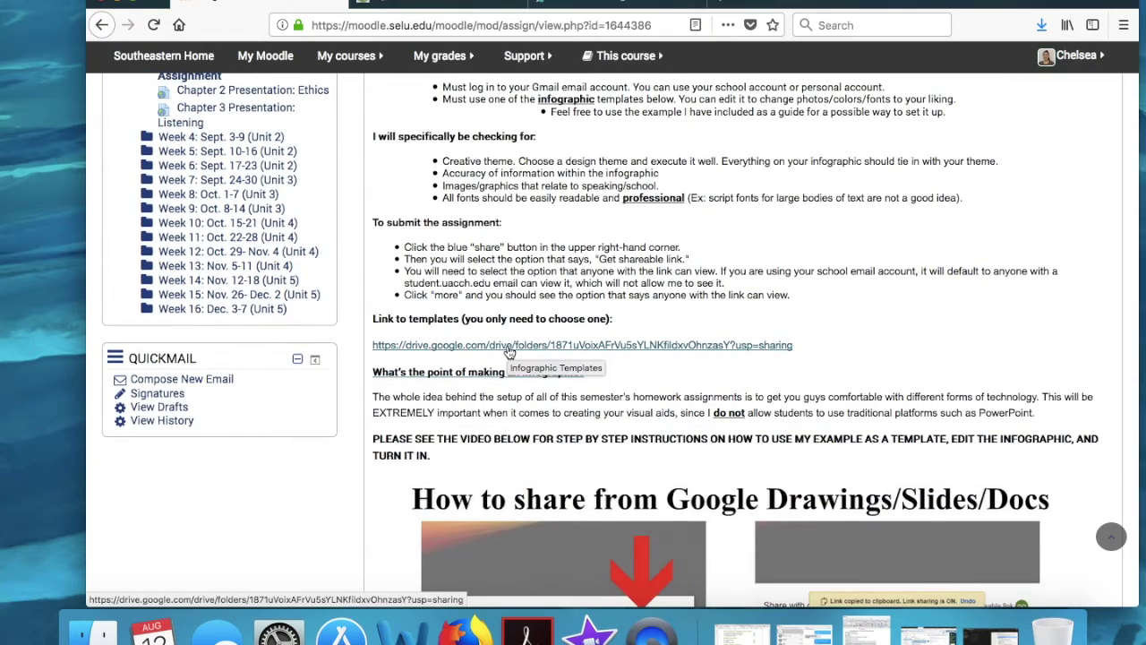
{"action": "scroll", "coordinate": [507, 350], "scroll_direction": "down", "scroll_amount": 7}
{"action": "scroll", "coordinate": [781, 480], "scroll_direction": "up", "scroll_amount": 10}
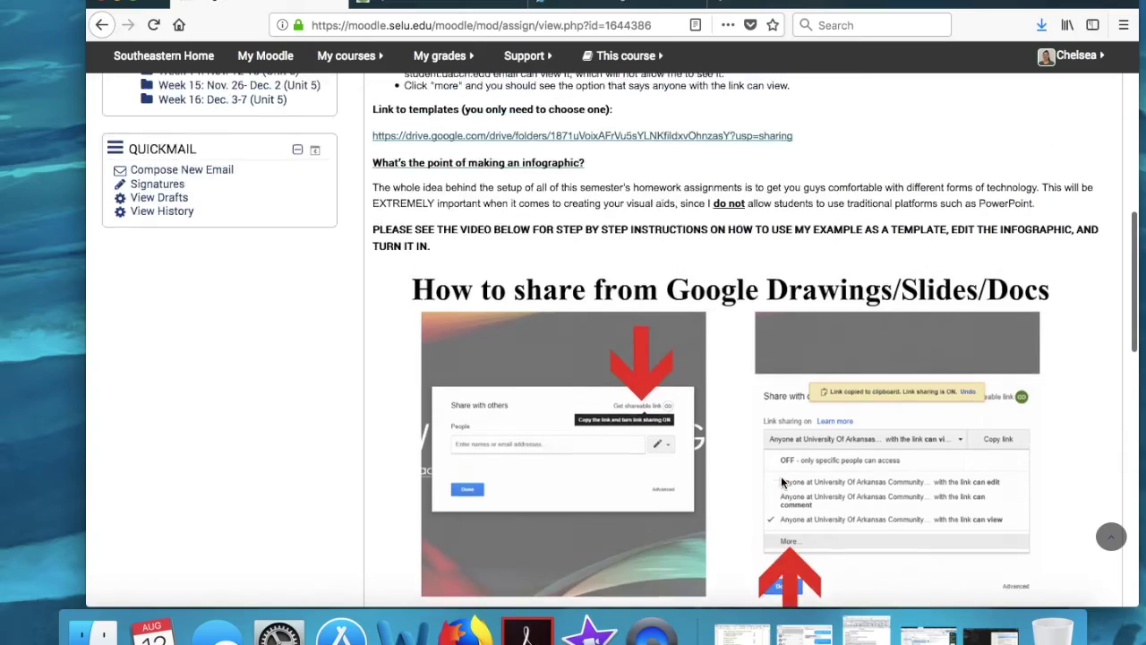
{"action": "scroll", "coordinate": [781, 481], "scroll_direction": "up", "scroll_amount": 3}
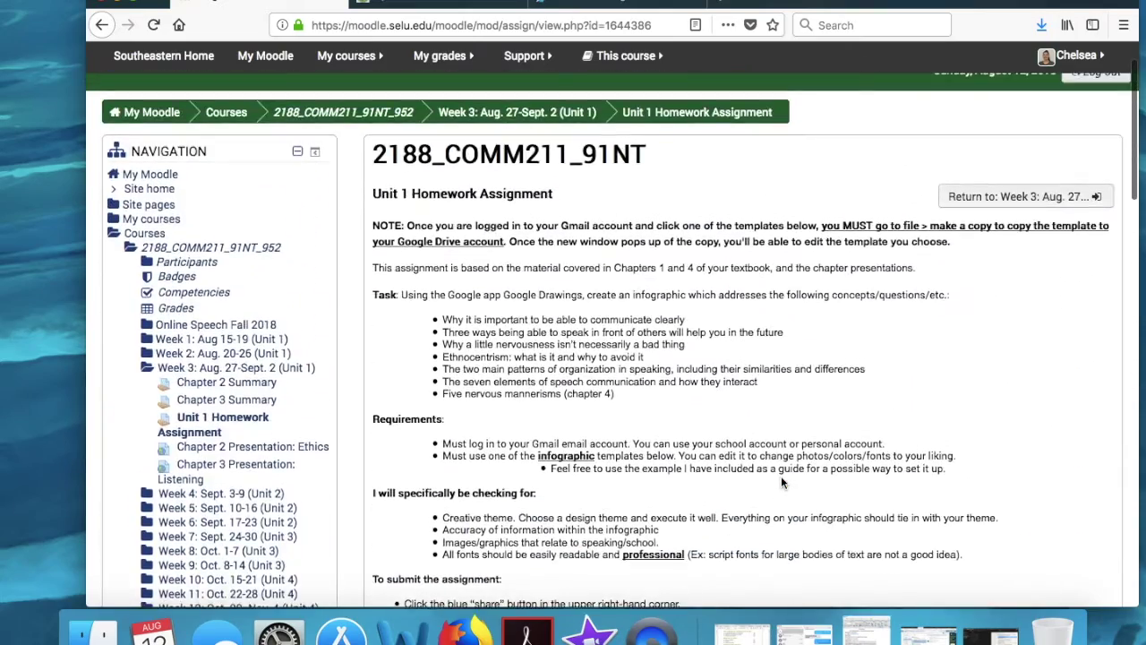
{"action": "scroll", "coordinate": [781, 481], "scroll_direction": "down", "scroll_amount": 15}
{"action": "scroll", "coordinate": [781, 484], "scroll_direction": "down", "scroll_amount": 4}
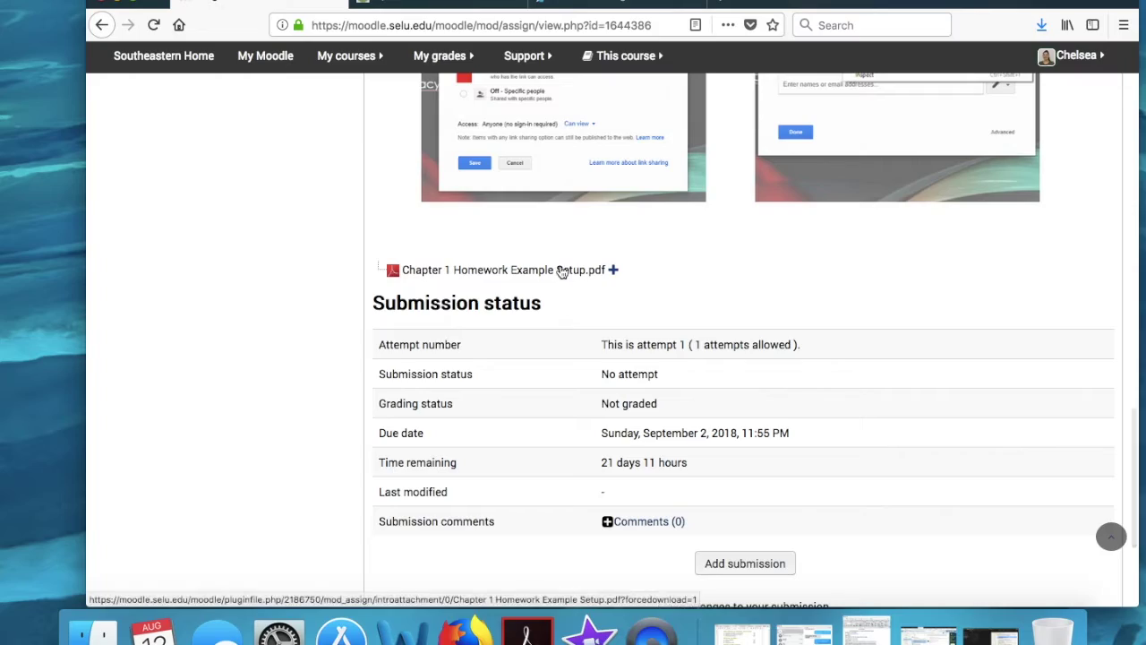
{"action": "scroll", "coordinate": [547, 271], "scroll_direction": "up", "scroll_amount": 15}
{"action": "scroll", "coordinate": [562, 271], "scroll_direction": "up", "scroll_amount": 9}
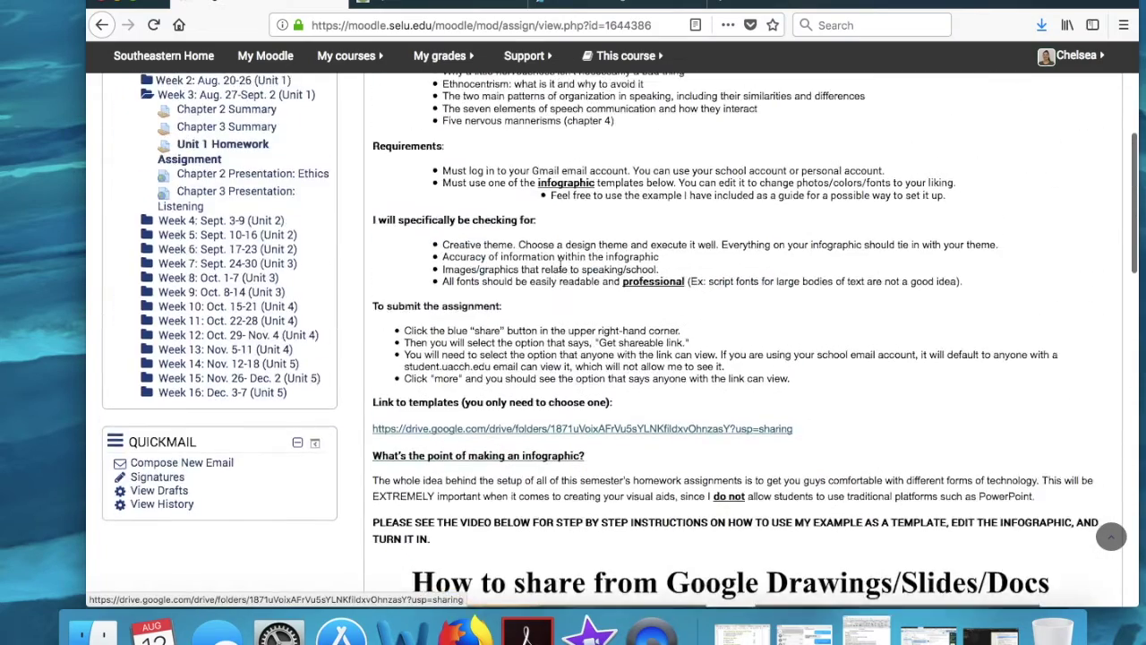
{"action": "scroll", "coordinate": [560, 267], "scroll_direction": "up", "scroll_amount": 1}
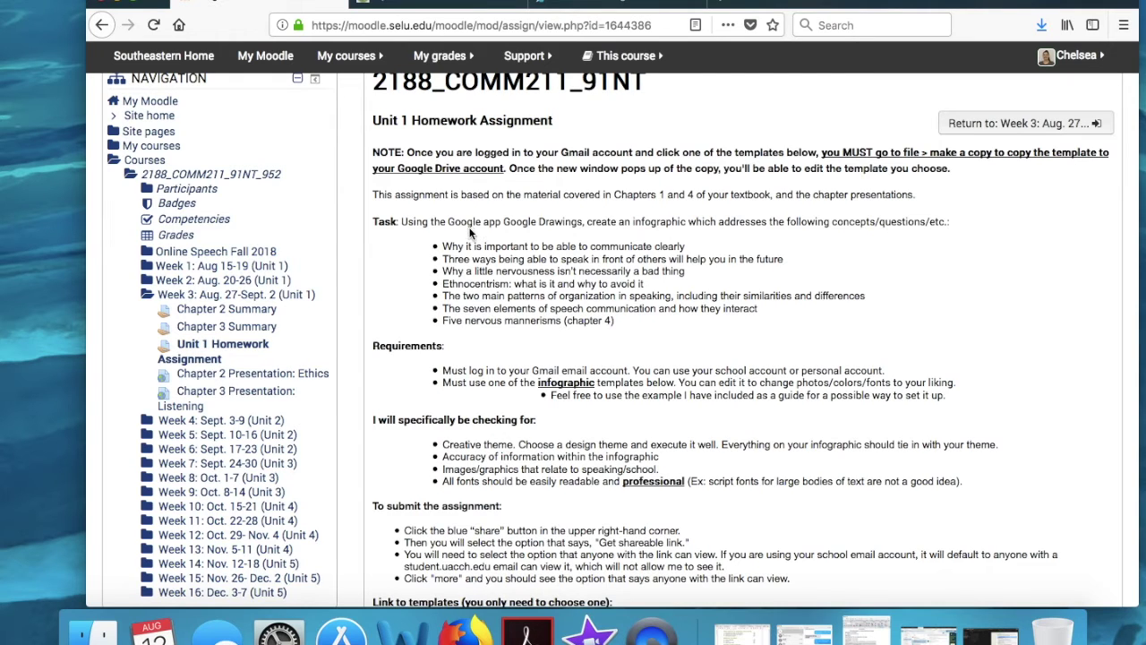
{"action": "left_click_drag", "start_coordinate": [437, 247], "coordinate": [629, 324]}
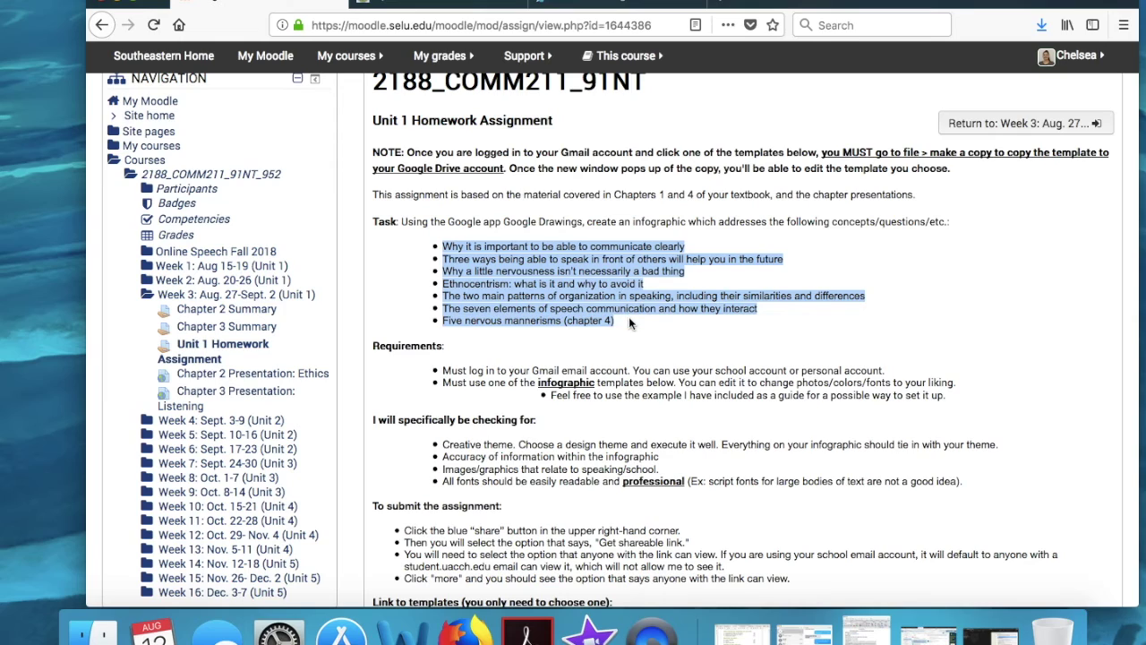
{"action": "left_click", "coordinate": [630, 322]}
{"action": "scroll", "coordinate": [630, 322], "scroll_direction": "down", "scroll_amount": 5}
{"action": "scroll", "coordinate": [629, 322], "scroll_direction": "down", "scroll_amount": 10}
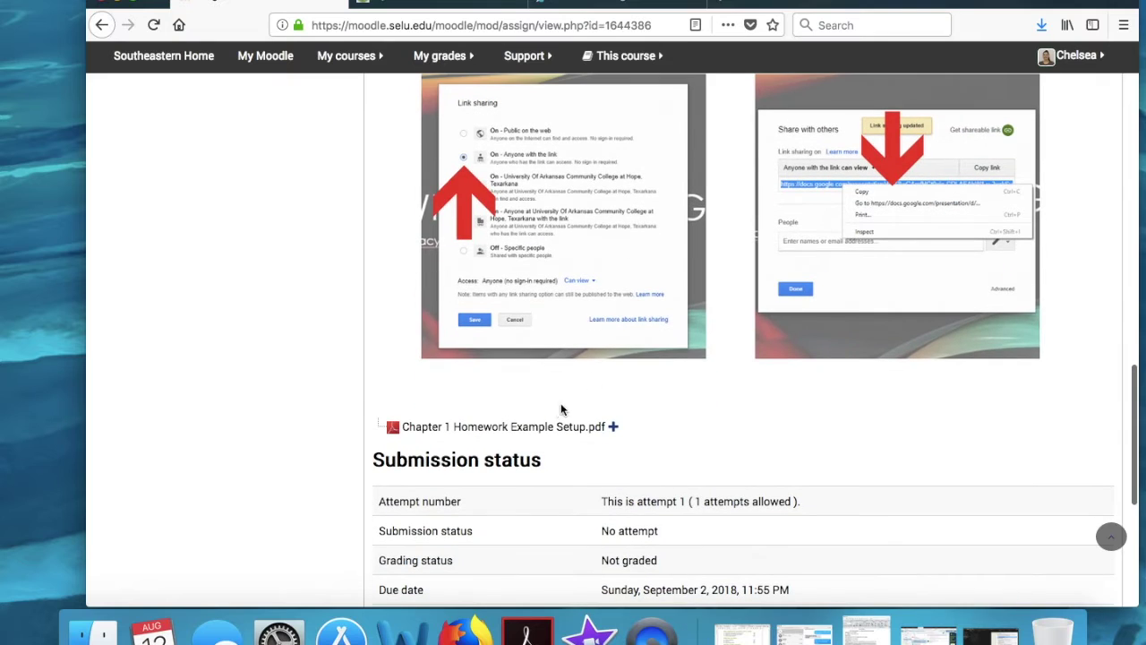
{"action": "left_click", "coordinate": [536, 430]}
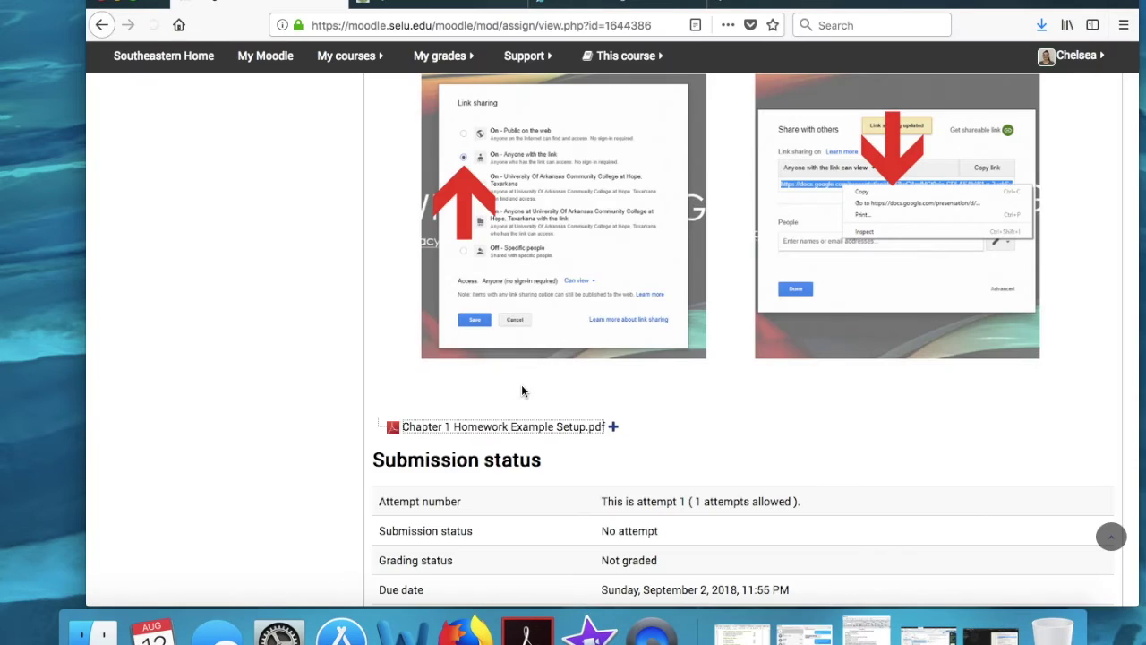
{"action": "left_click", "coordinate": [280, 284]}
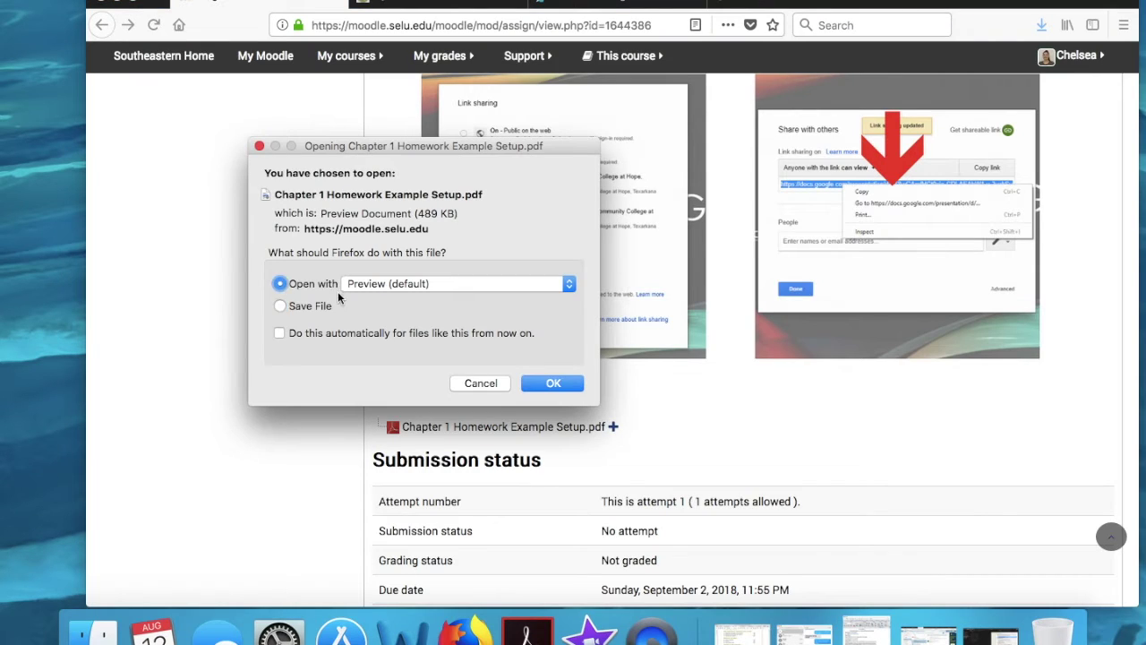
{"action": "left_click", "coordinate": [538, 382]}
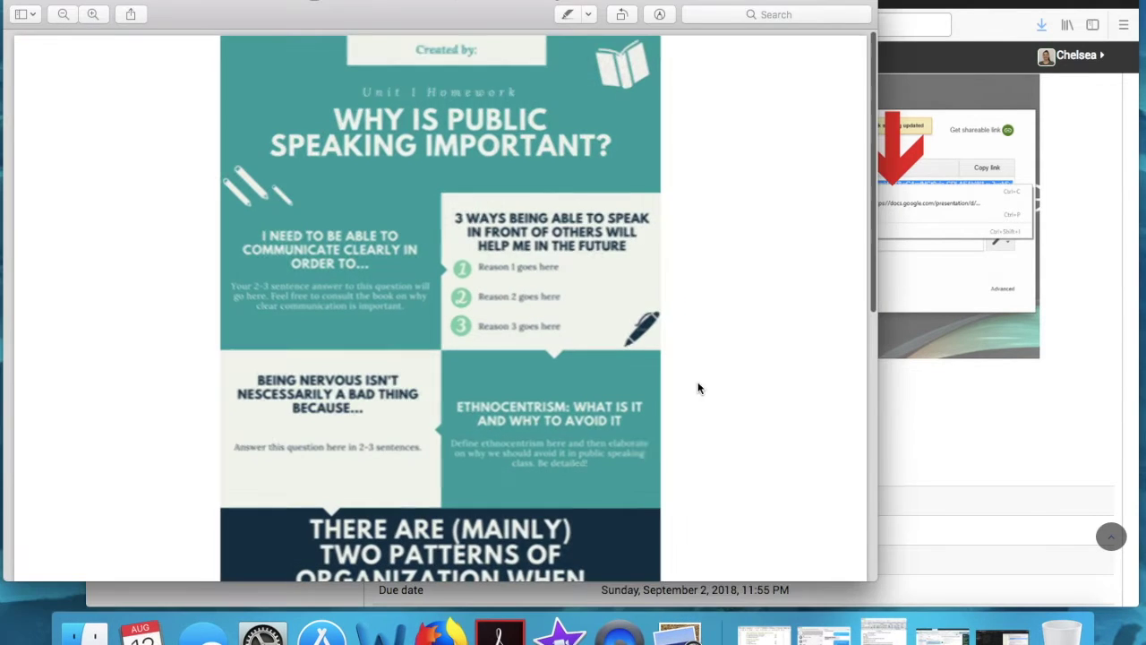
{"action": "scroll", "coordinate": [387, 376], "scroll_direction": "down", "scroll_amount": 5}
{"action": "scroll", "coordinate": [388, 381], "scroll_direction": "down", "scroll_amount": 8}
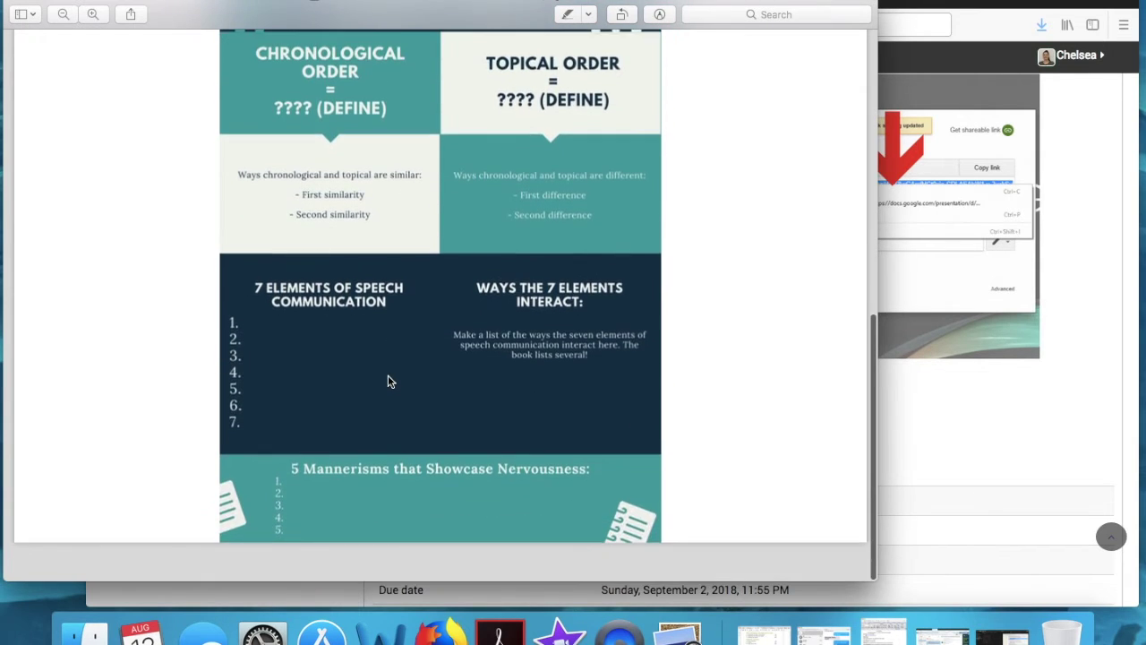
{"action": "scroll", "coordinate": [388, 381], "scroll_direction": "up", "scroll_amount": 15}
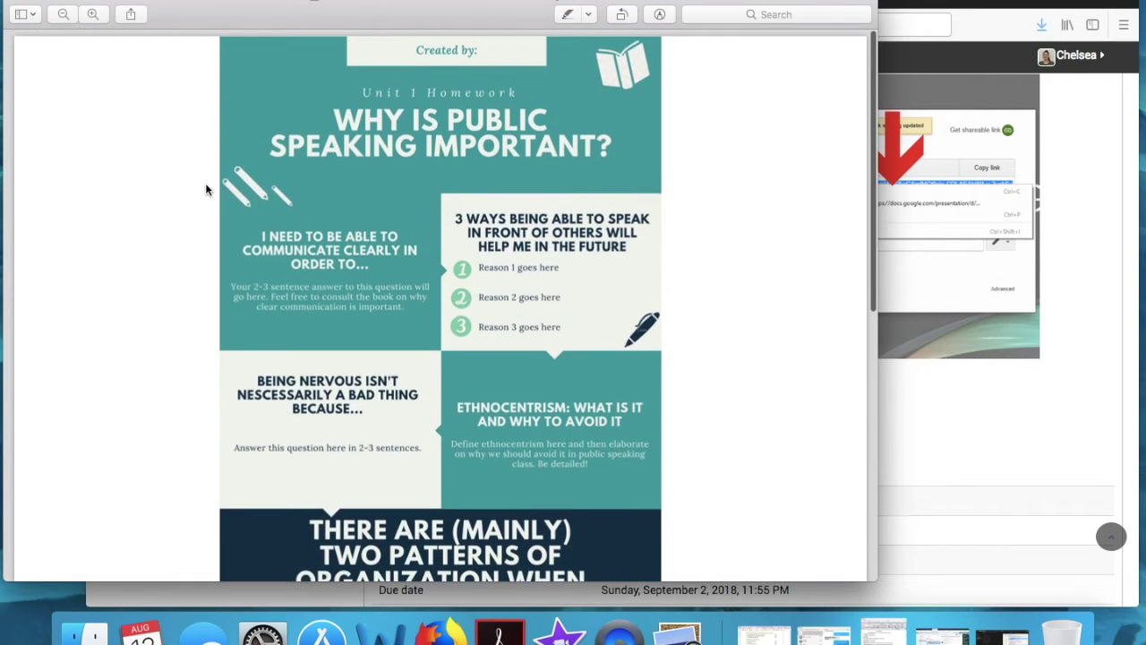
{"action": "left_click", "coordinate": [30, 2]}
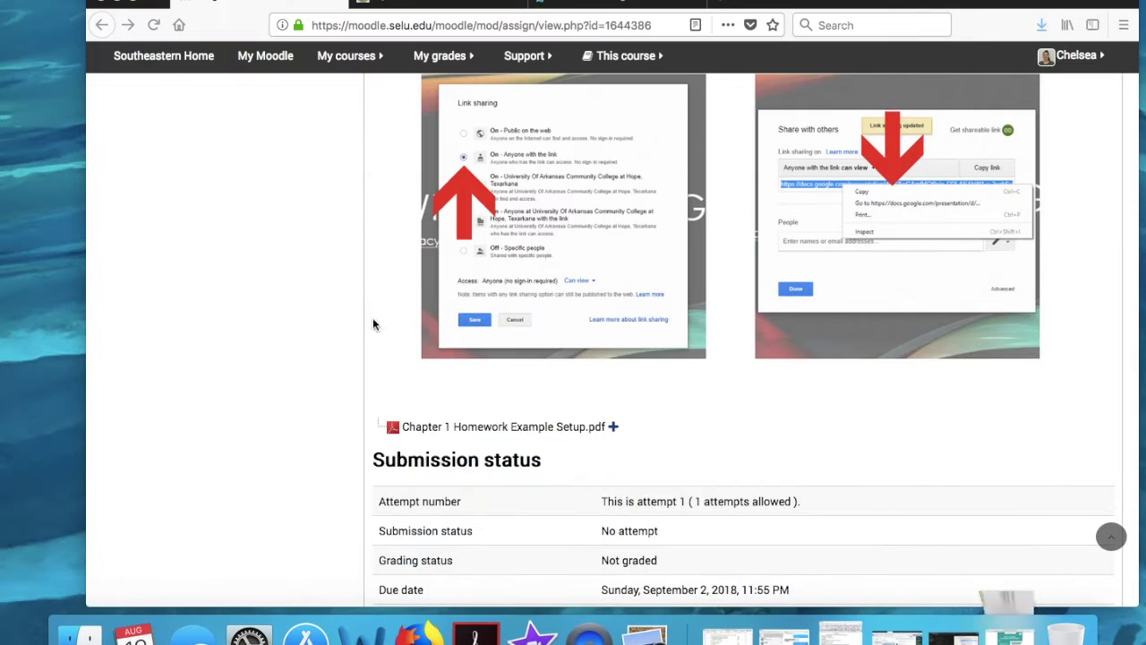
Step: Follow the 'Link to templates' URL to the Infographic Templates folder in Google Drive
{"action": "scroll", "coordinate": [664, 385], "scroll_direction": "up", "scroll_amount": 10}
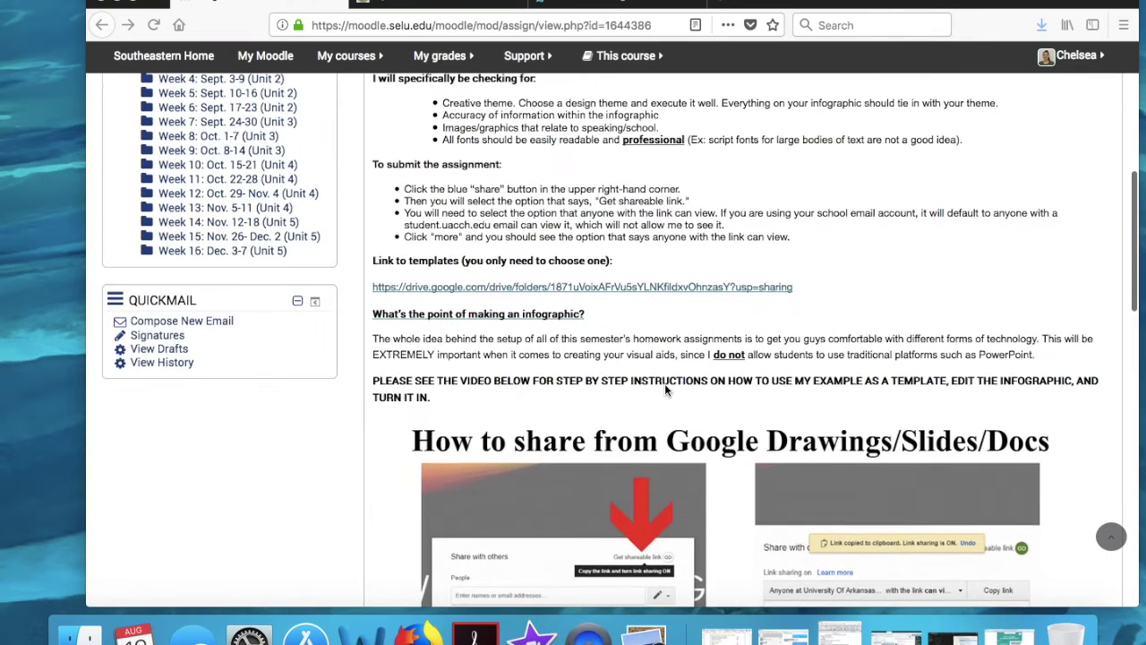
{"action": "left_click", "coordinate": [616, 287]}
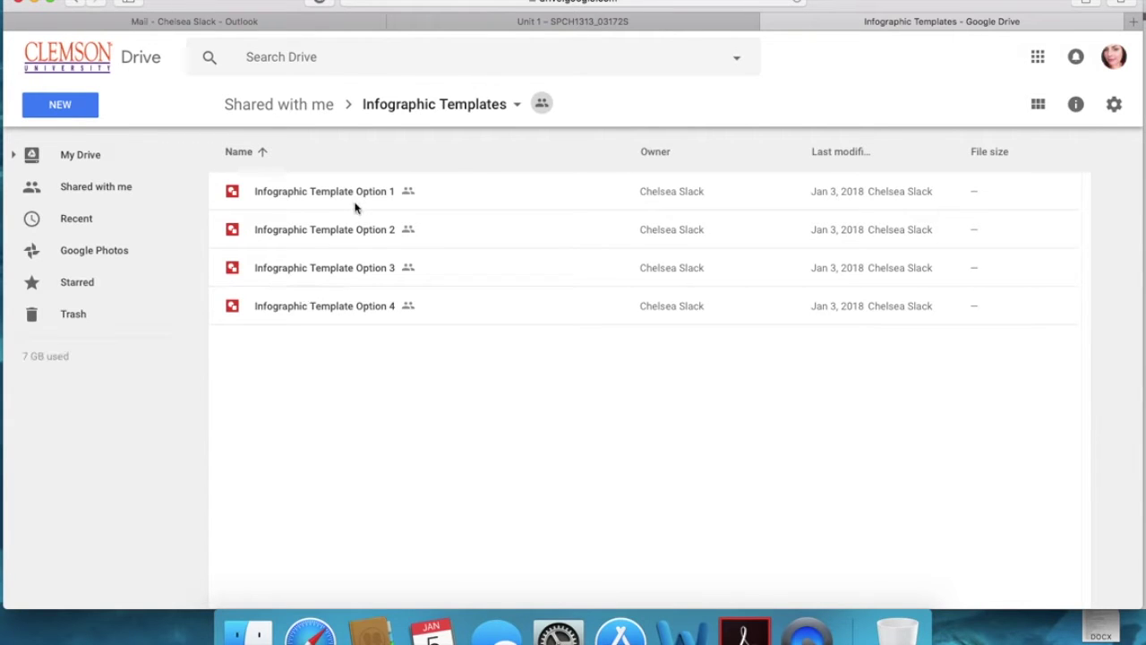
Step: Show the templates as grid thumbnails and open the teal 8 Steps or Things template (Option 4)
{"action": "left_click", "coordinate": [1039, 105]}
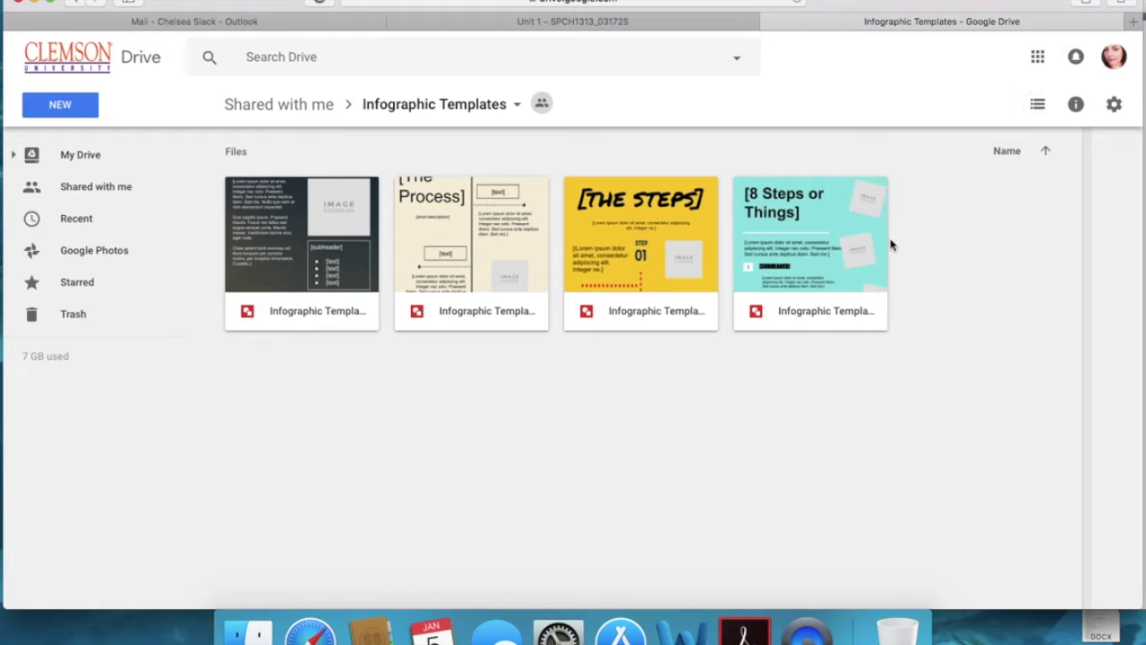
{"action": "double_click", "coordinate": [808, 224]}
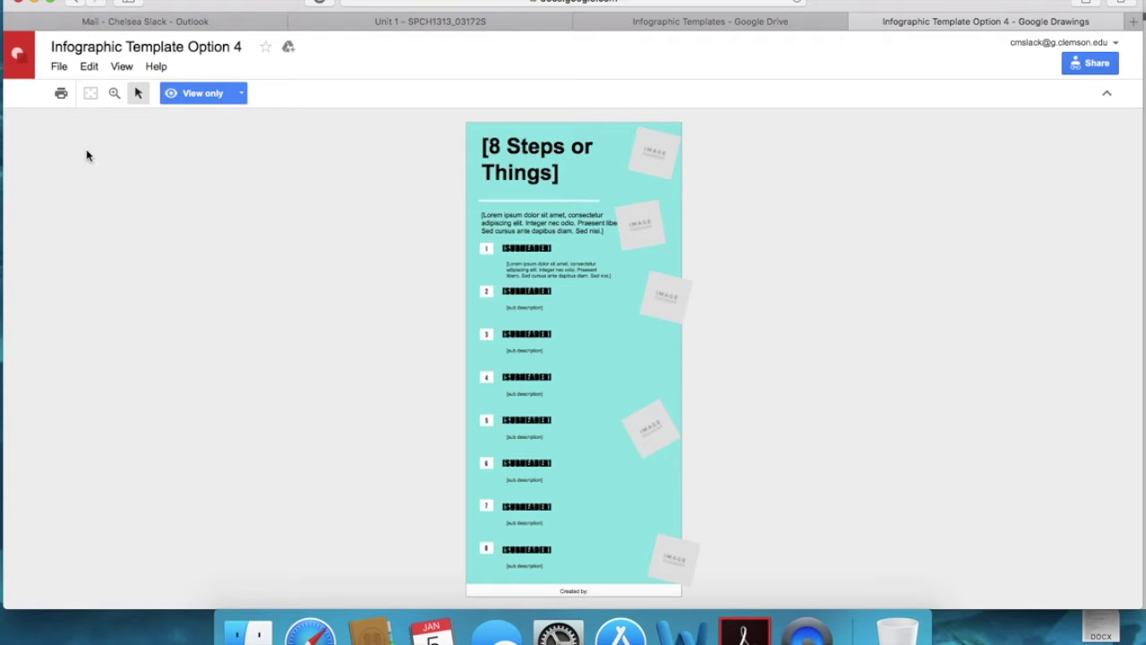
Step: Save an editable copy of Infographic Template Option 4 into My Drive, then start a new browser tab
{"action": "left_click", "coordinate": [59, 68]}
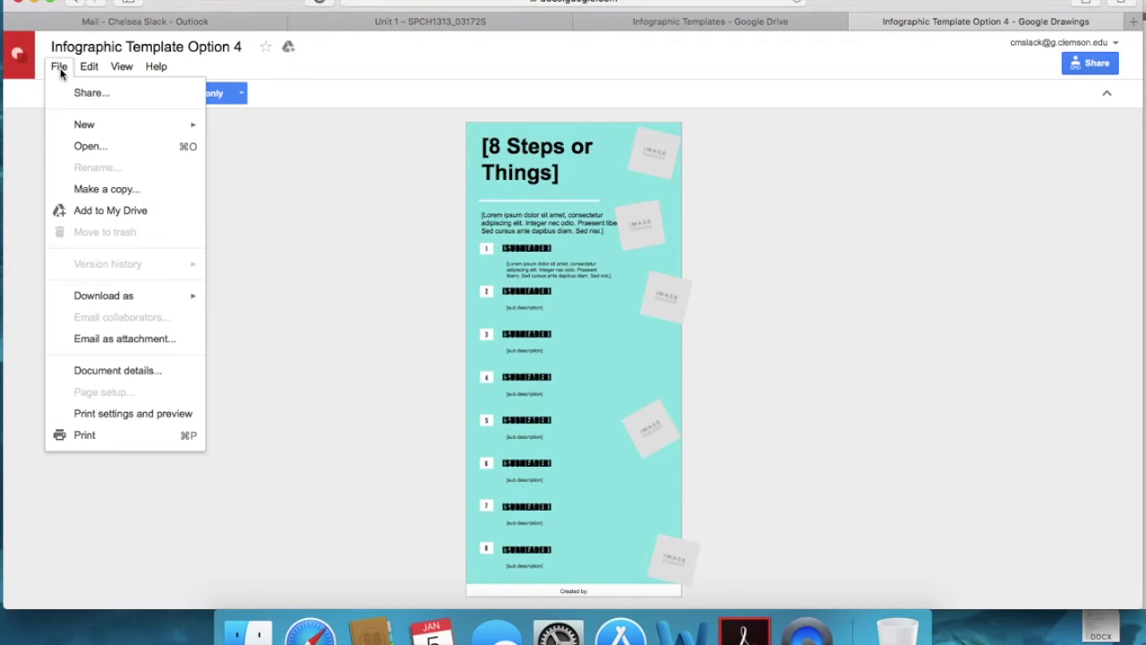
{"action": "left_click", "coordinate": [88, 190]}
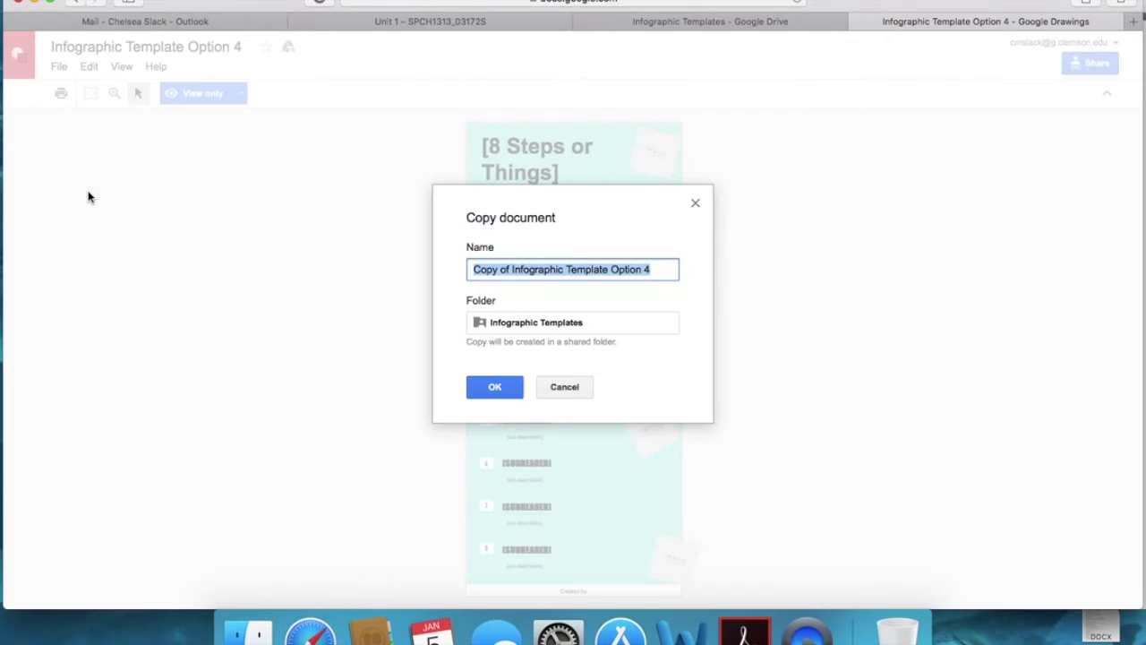
{"action": "left_click", "coordinate": [545, 326]}
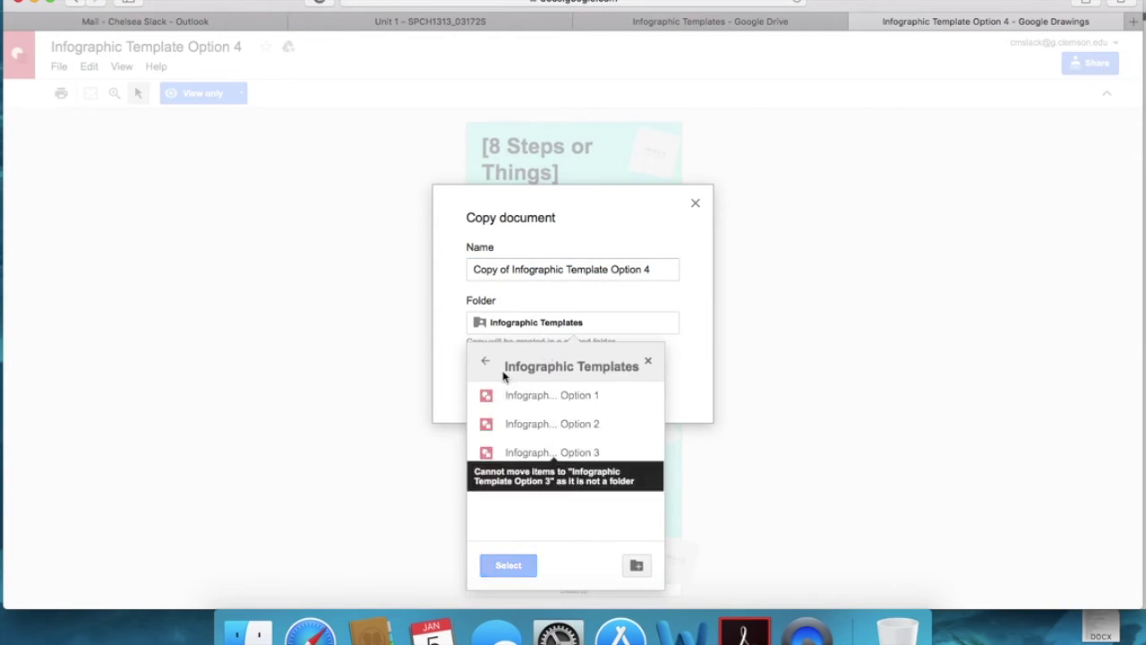
{"action": "left_click", "coordinate": [485, 362]}
{"action": "left_click", "coordinate": [527, 403]}
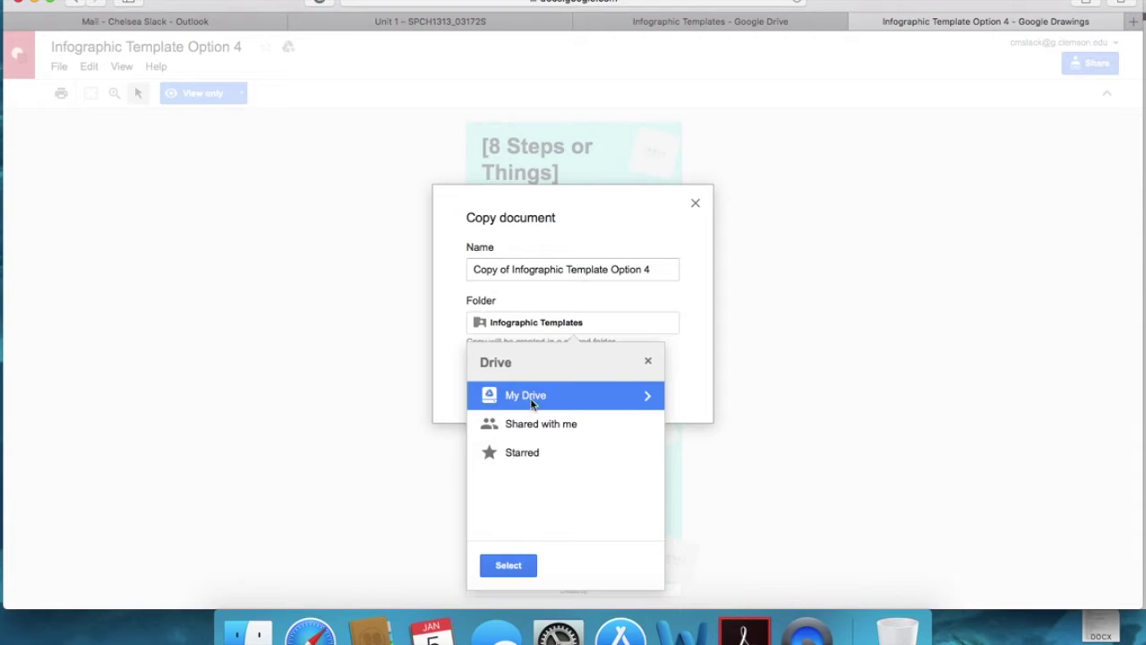
{"action": "left_click", "coordinate": [508, 568]}
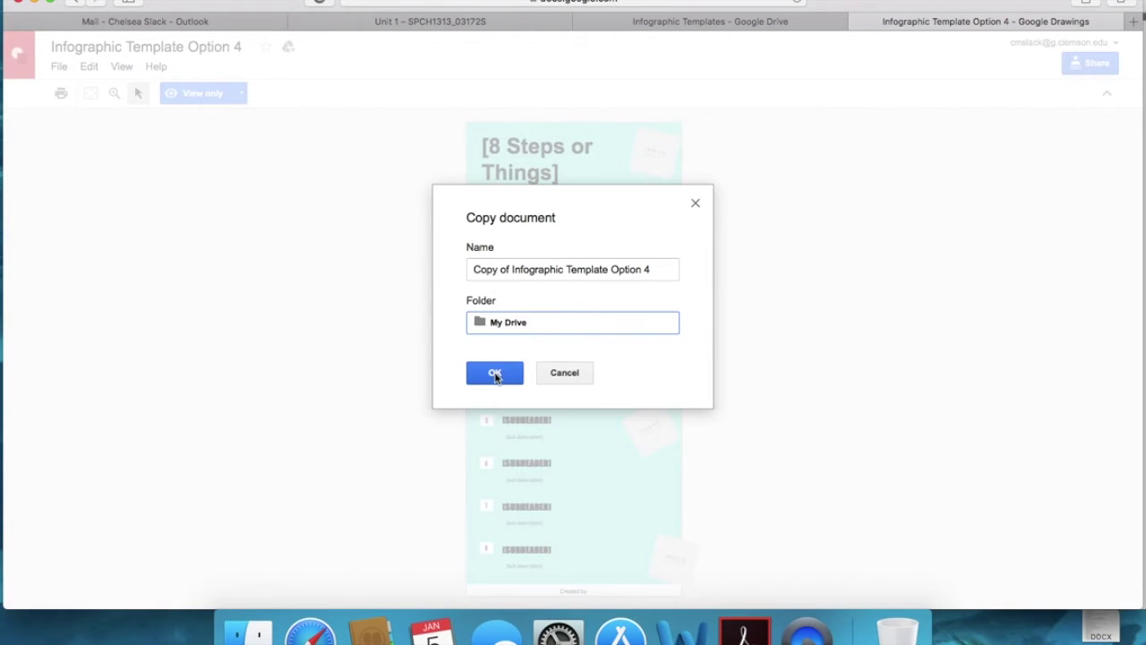
{"action": "left_click", "coordinate": [495, 375]}
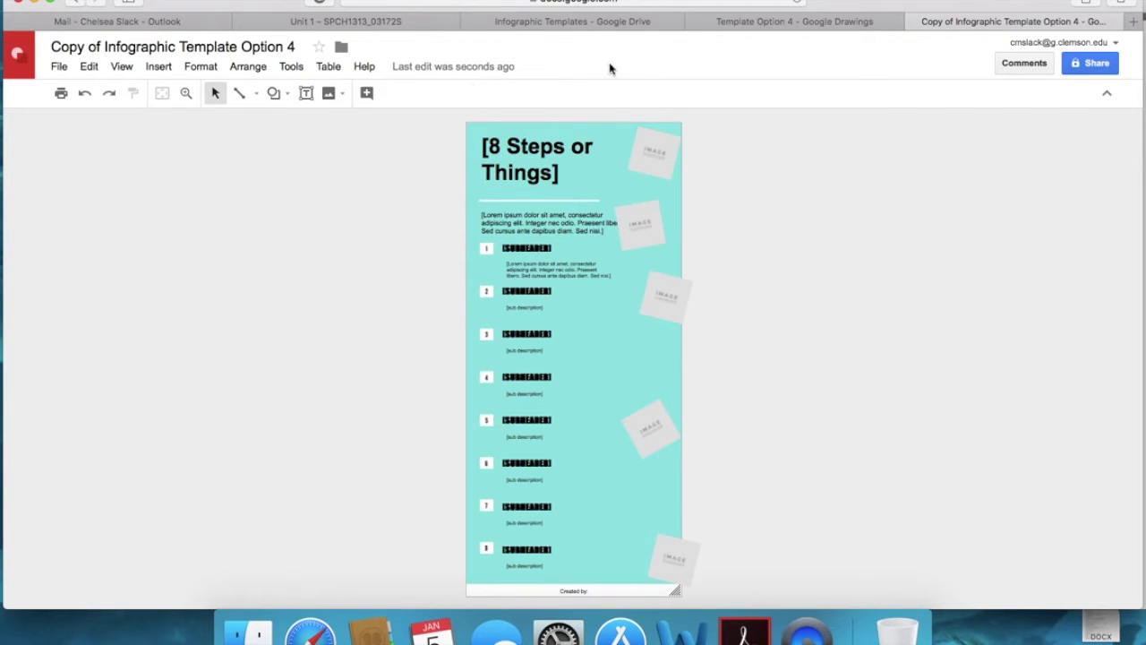
{"action": "left_click", "coordinate": [1133, 26]}
Step: Load gmail.com in the new Safari tab
{"action": "type", "text": "gmail"}
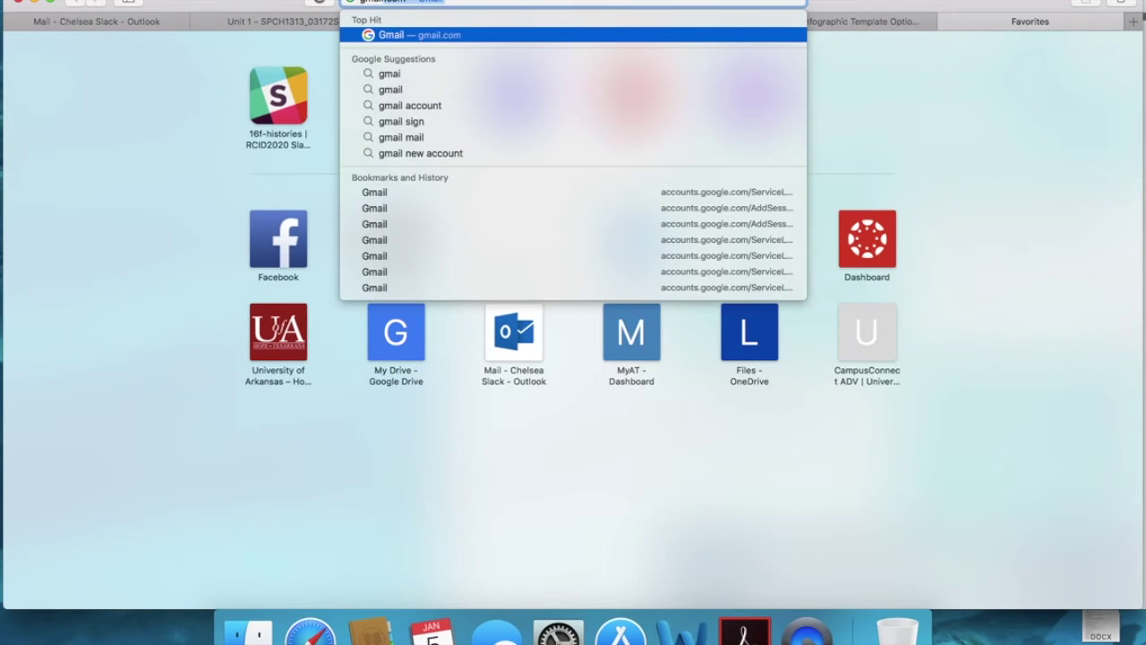
{"action": "key", "text": "Return"}
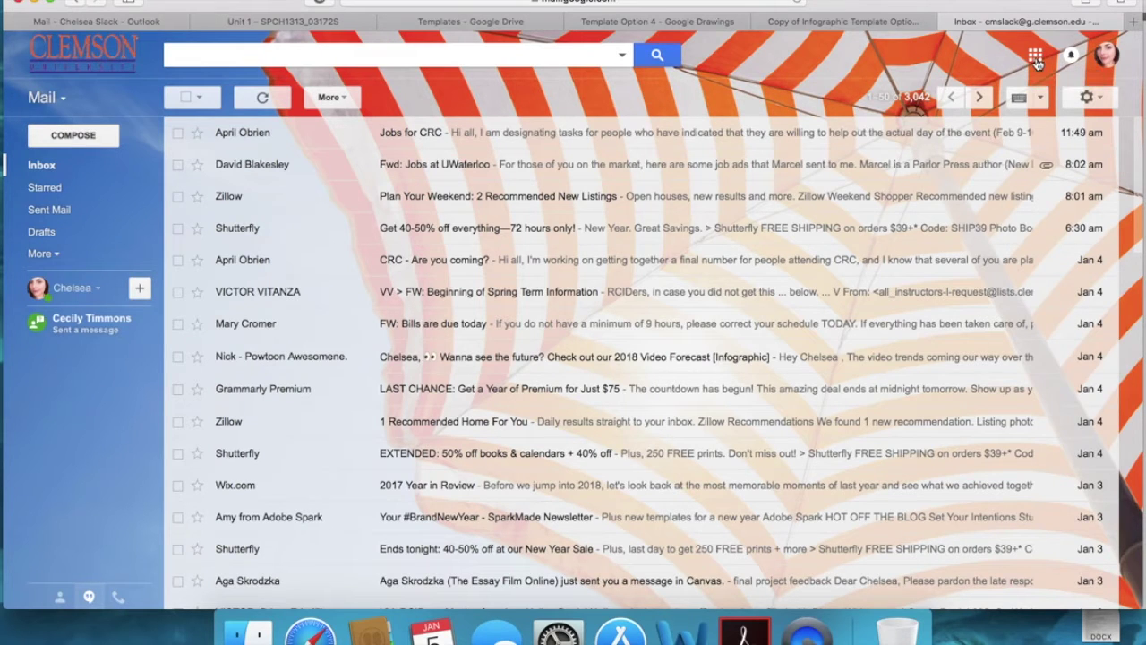
Step: Look through the Google apps grid, then return to the Copy of Infographic Template Option 4 tab
{"action": "left_click", "coordinate": [1036, 59]}
{"action": "scroll", "coordinate": [1037, 247], "scroll_direction": "down", "scroll_amount": 1}
{"action": "scroll", "coordinate": [1037, 247], "scroll_direction": "down", "scroll_amount": 5}
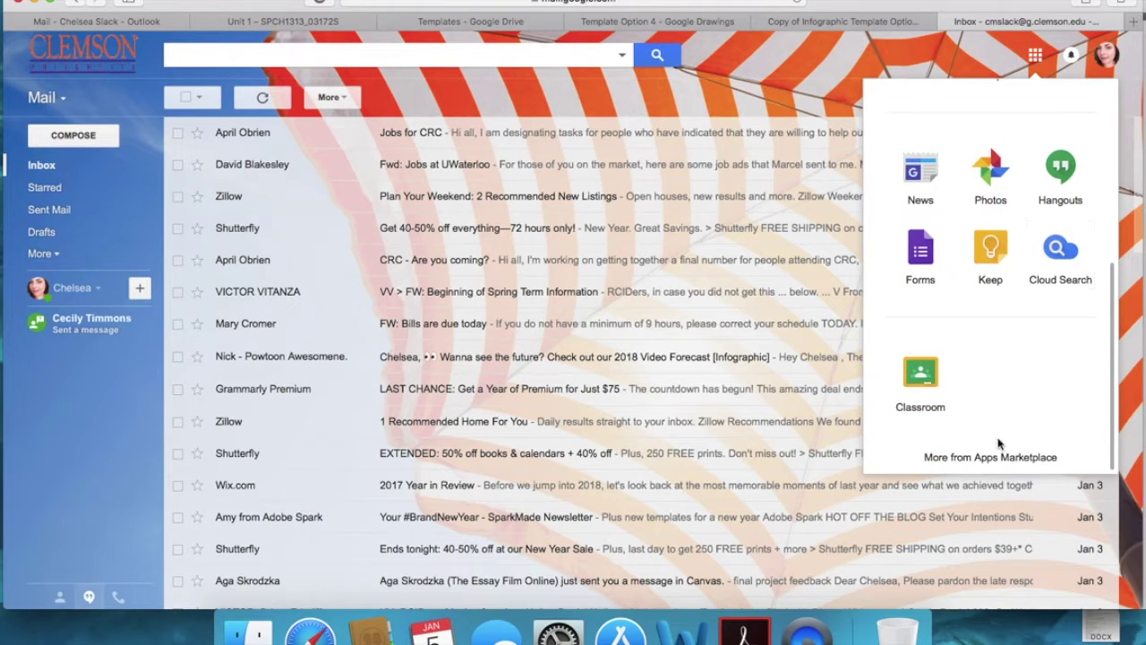
{"action": "scroll", "coordinate": [1003, 391], "scroll_direction": "up", "scroll_amount": 5}
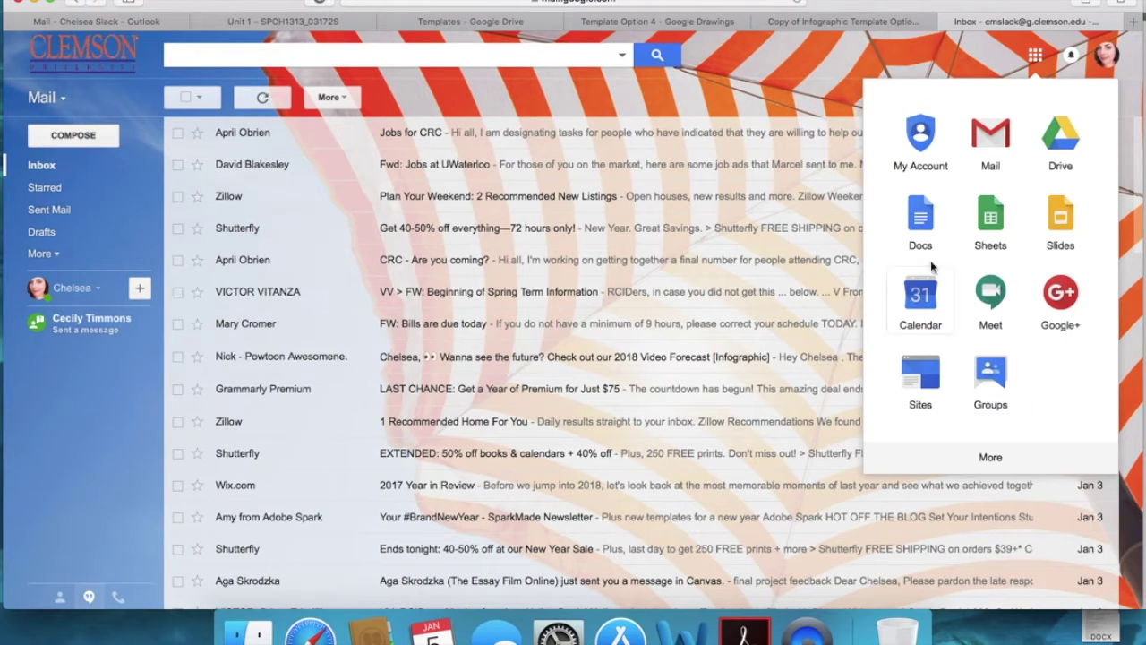
{"action": "left_click", "coordinate": [847, 29]}
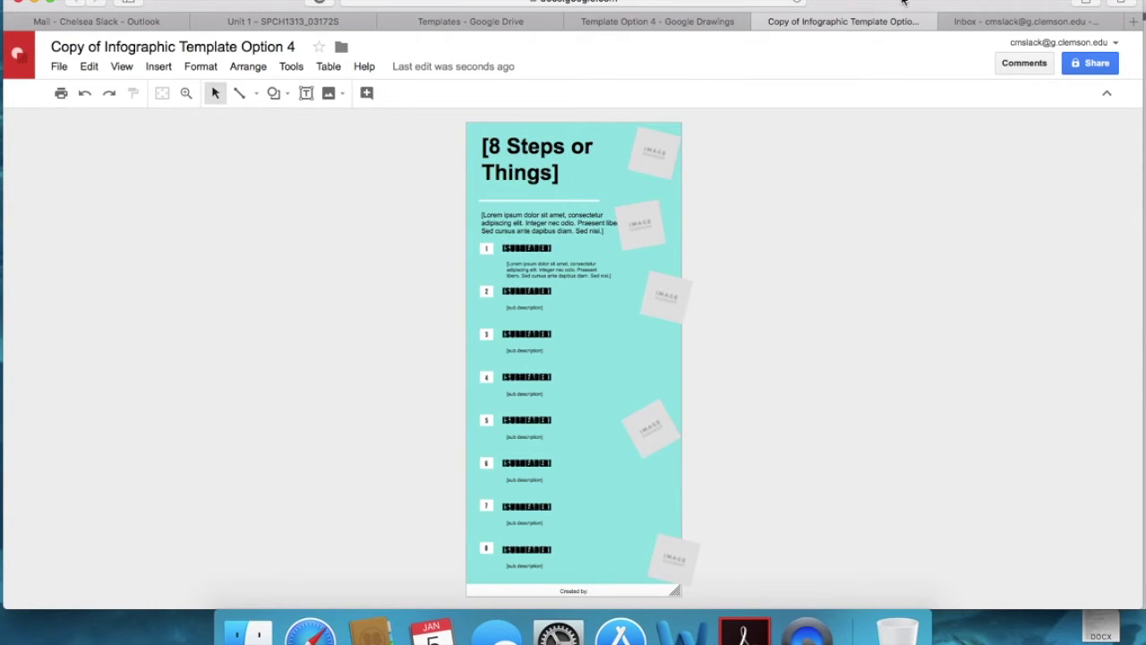
Step: Move the drawing window left so the example 'Why Is Public Speaking Important?' infographic shows beside it
{"action": "left_click_drag", "start_coordinate": [903, 3], "coordinate": [436, 3]}
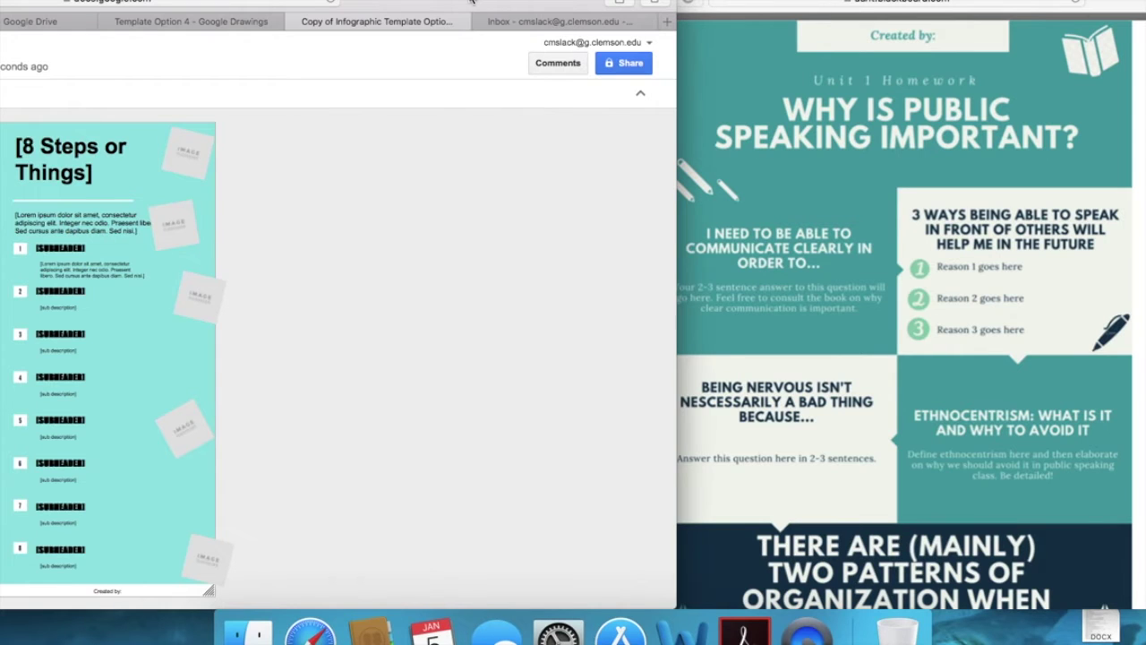
{"action": "left_click_drag", "start_coordinate": [472, 1], "coordinate": [514, 1]}
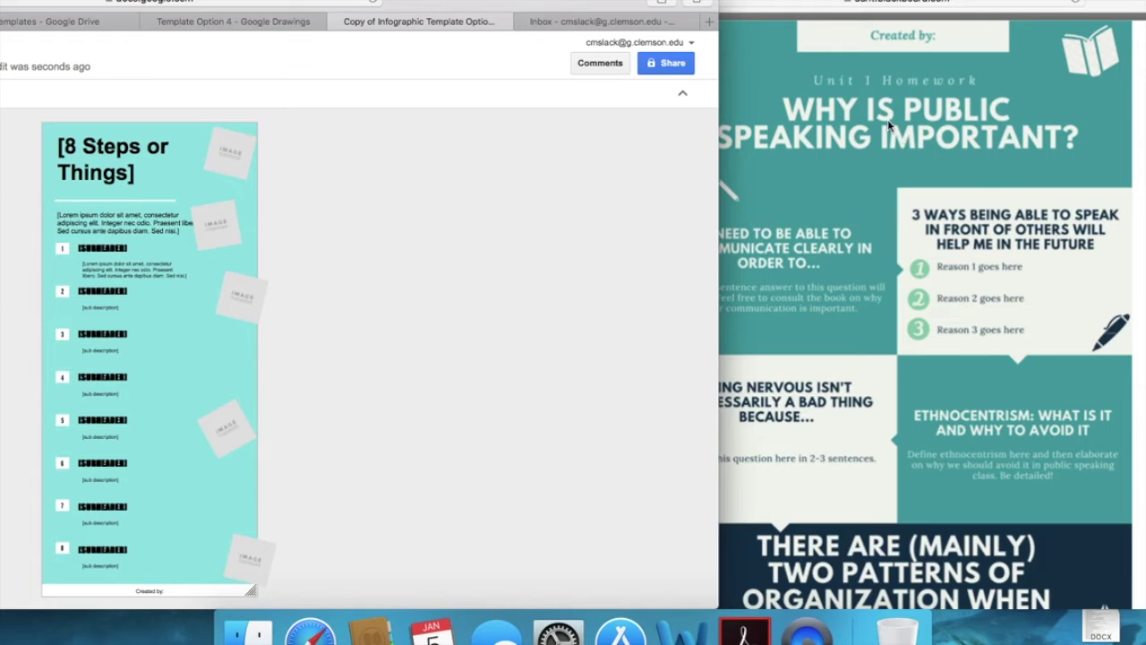
Step: Replace the '[8 Steps or Things]' title with 'Why is public speaking important?' at 24 pt
{"action": "left_click", "coordinate": [126, 172]}
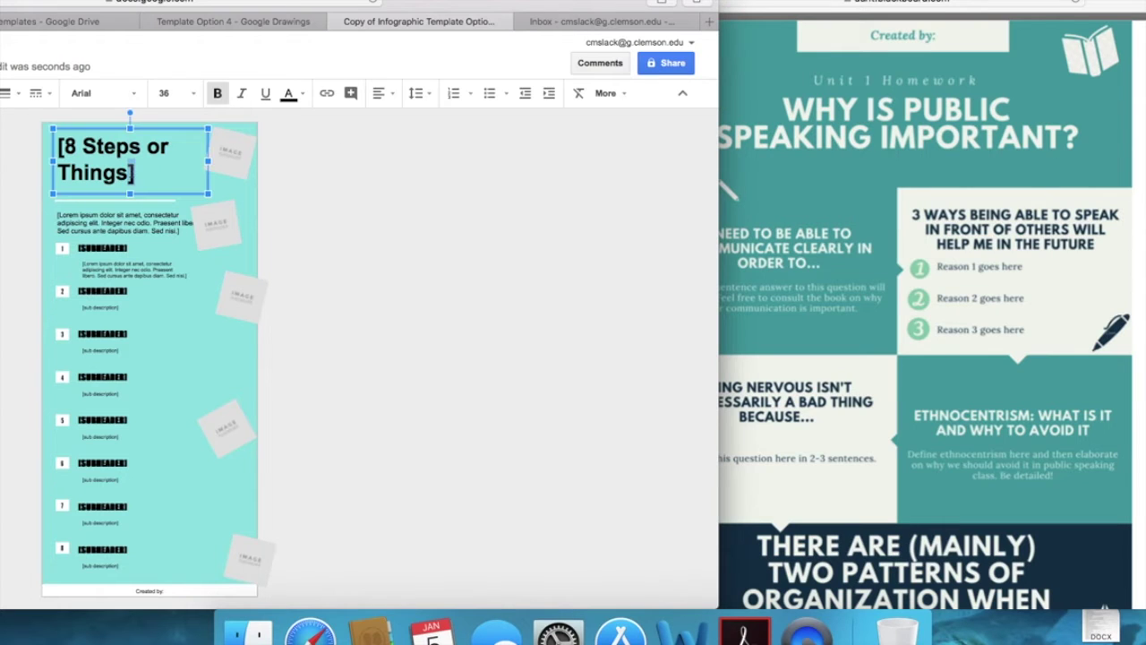
{"action": "left_click_drag", "start_coordinate": [150, 173], "coordinate": [52, 150]}
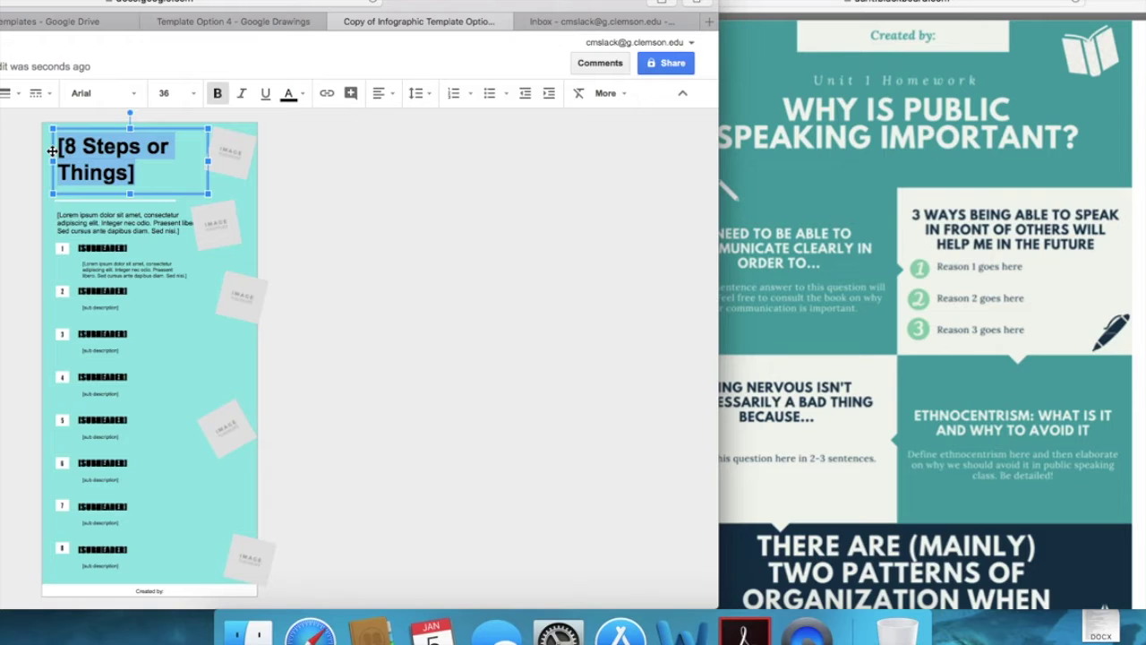
{"action": "type", "text": "Why is public speaking important?"}
{"action": "key", "text": "super+a"}
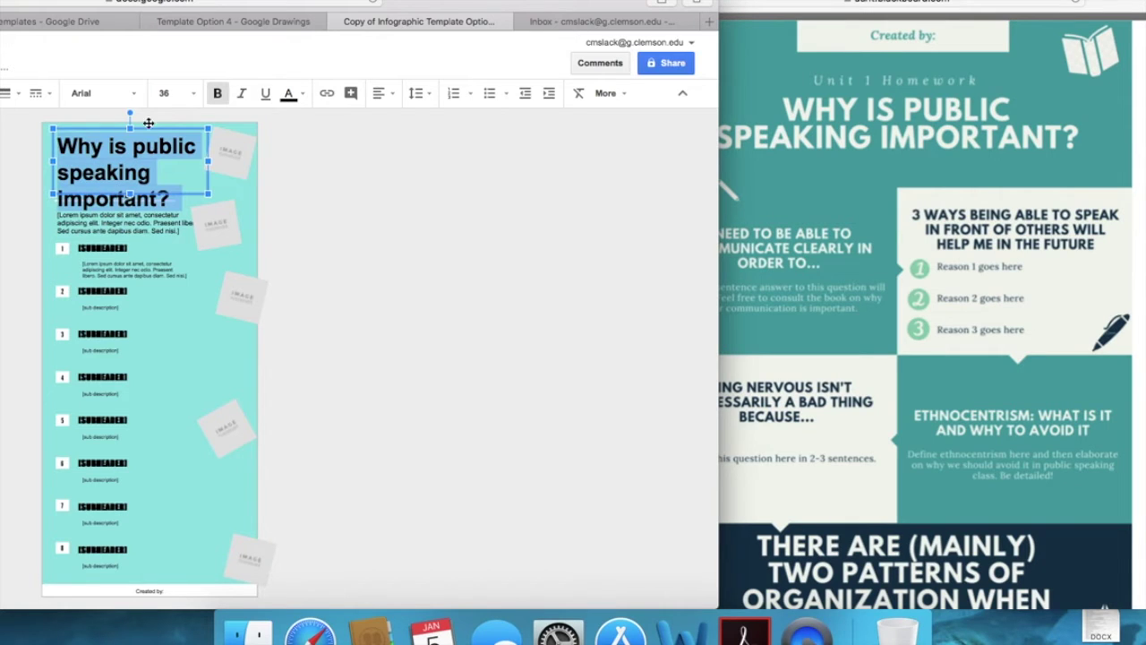
{"action": "left_click", "coordinate": [193, 94]}
{"action": "left_click", "coordinate": [184, 275]}
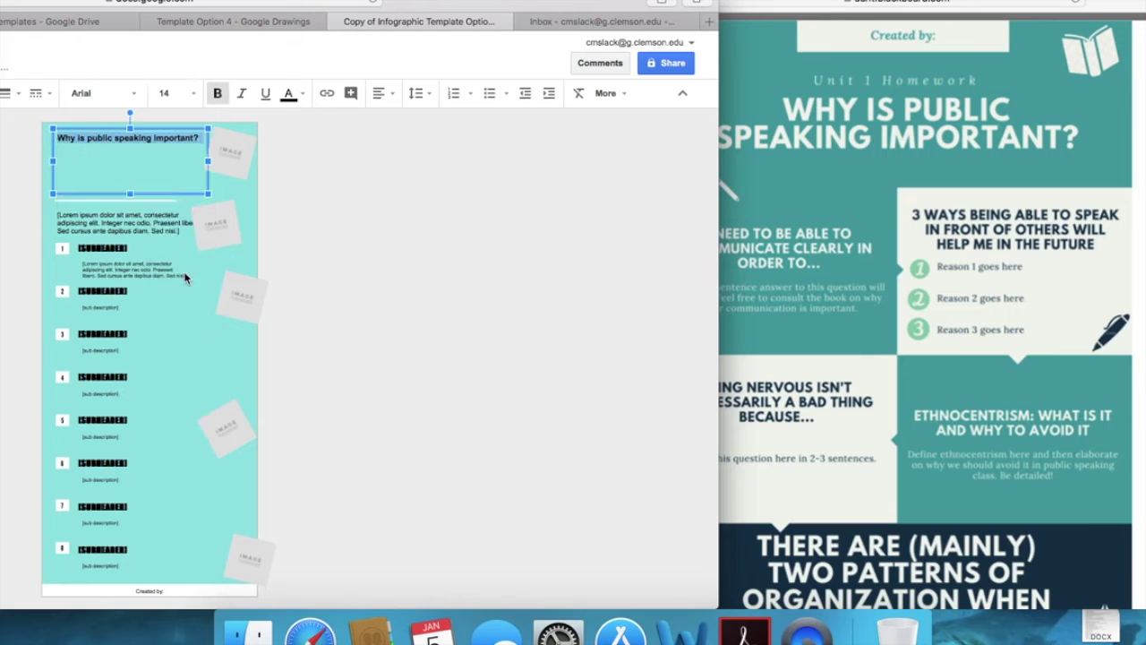
{"action": "left_click", "coordinate": [192, 94]}
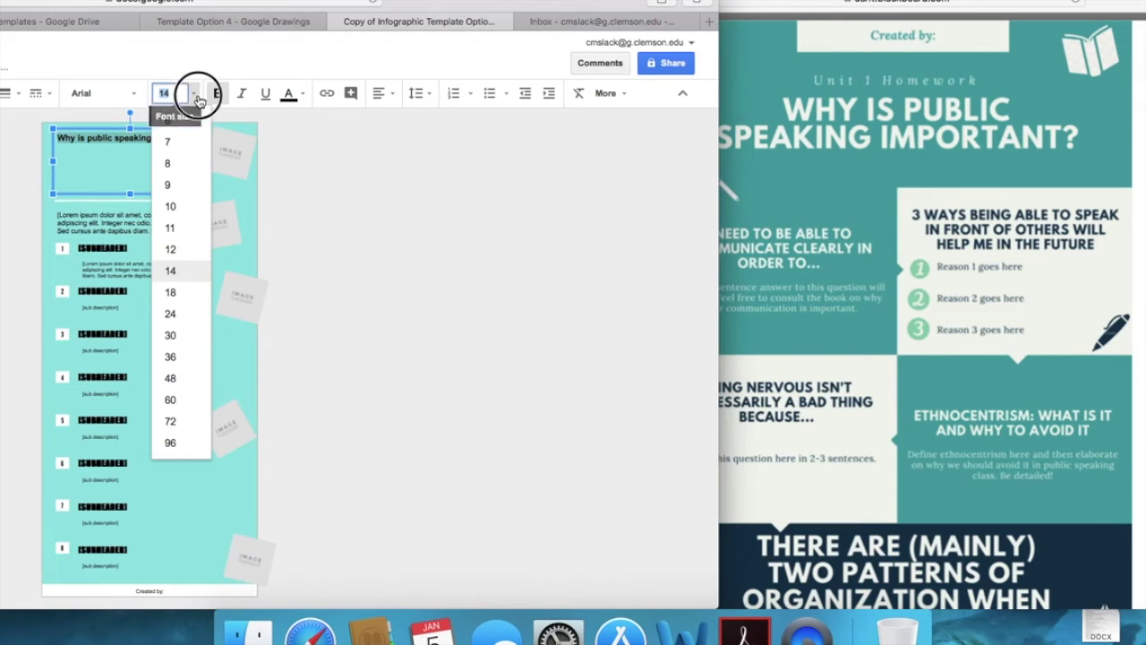
{"action": "left_click", "coordinate": [176, 319]}
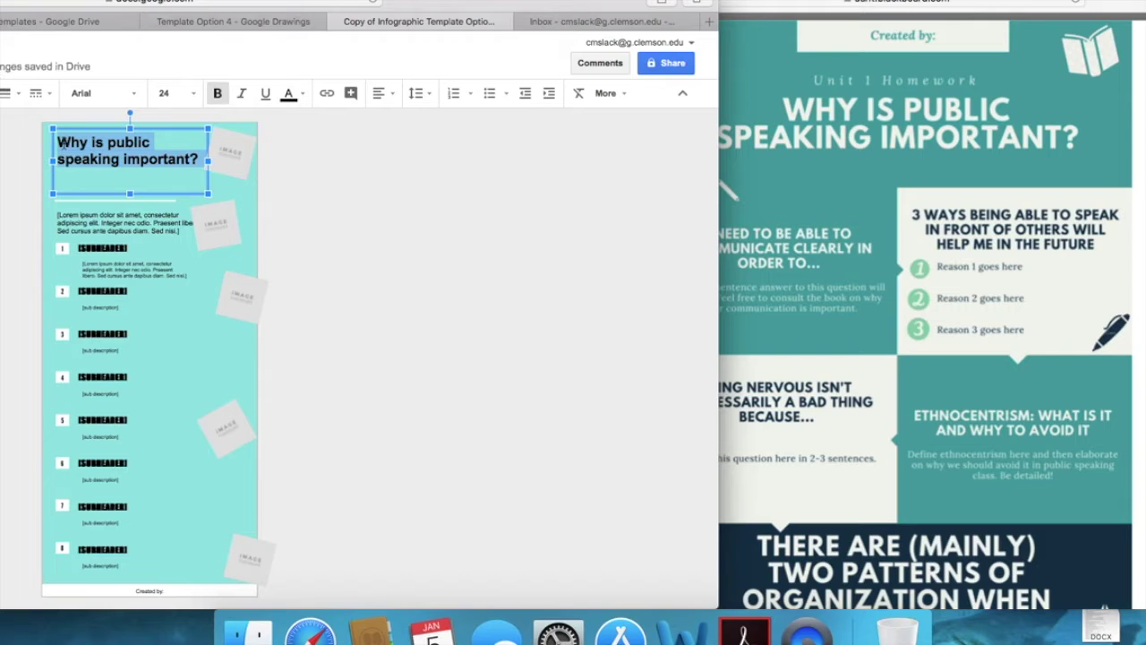
Step: Add a 'Unit 1 Homework' line above the question and select the whole title
{"action": "left_click", "coordinate": [59, 143]}
{"action": "key", "text": "Return"}
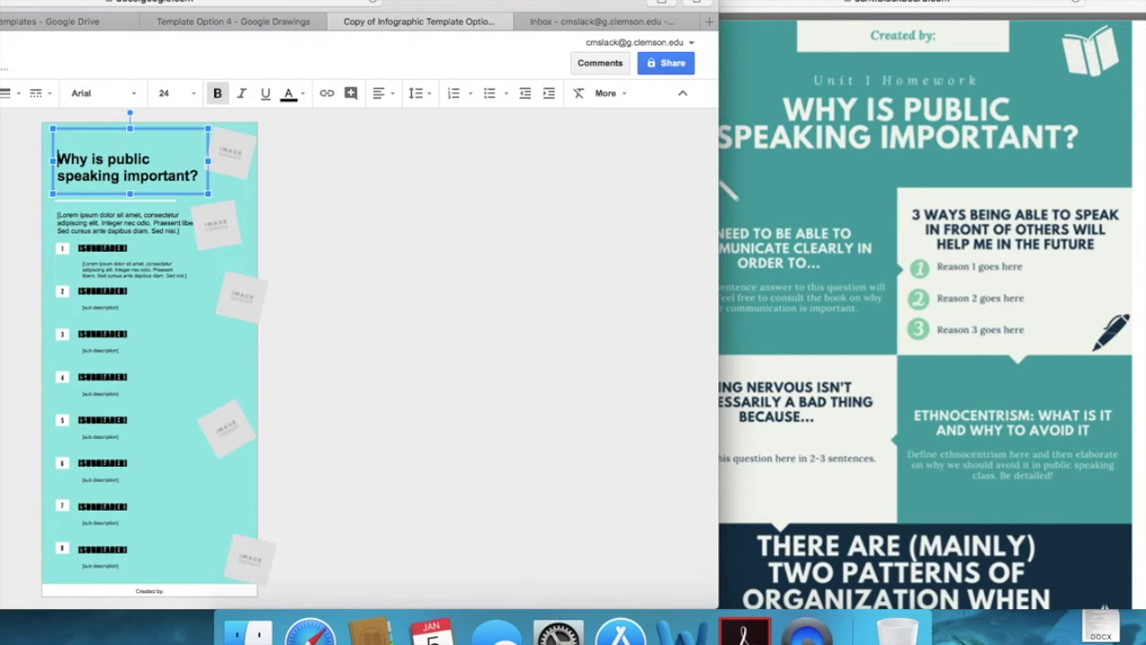
{"action": "type", "text": "Unit 1 Homework"}
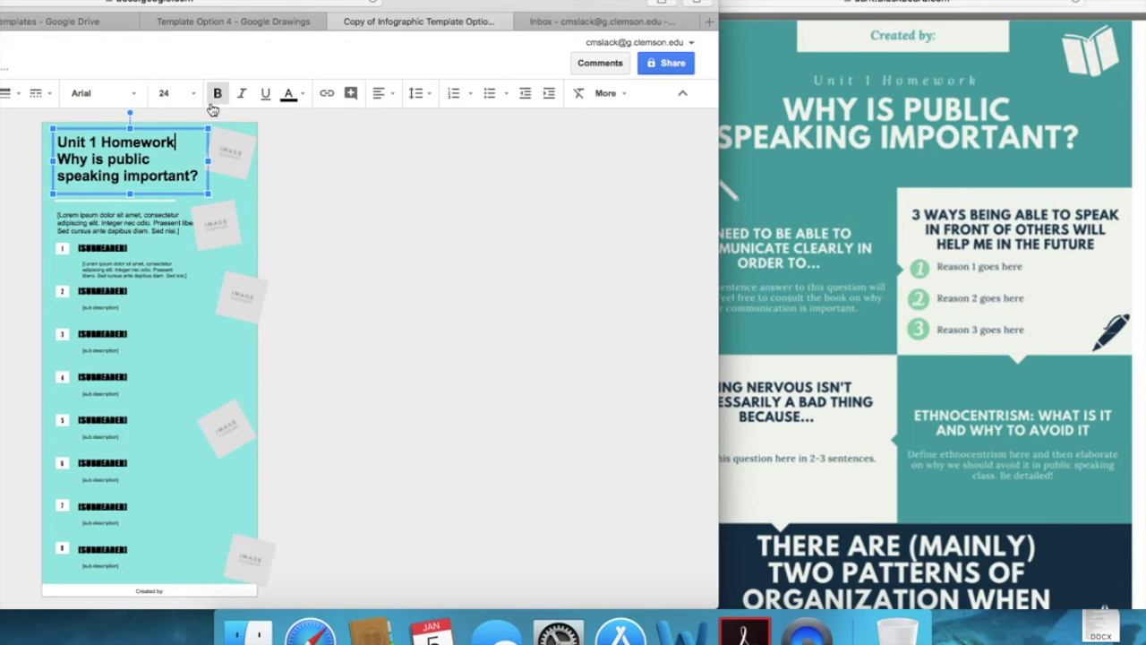
{"action": "key", "text": "super+a"}
Step: Set the title font to Caveat, after briefly trying Pinyon Script
{"action": "left_click", "coordinate": [135, 100]}
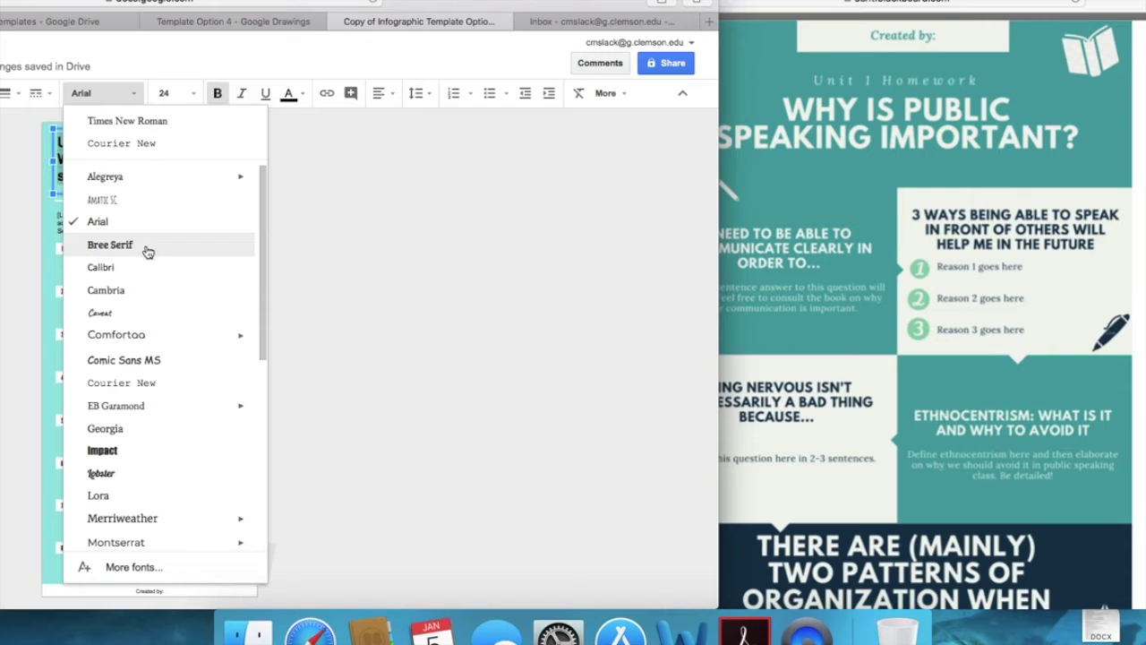
{"action": "left_click", "coordinate": [136, 312]}
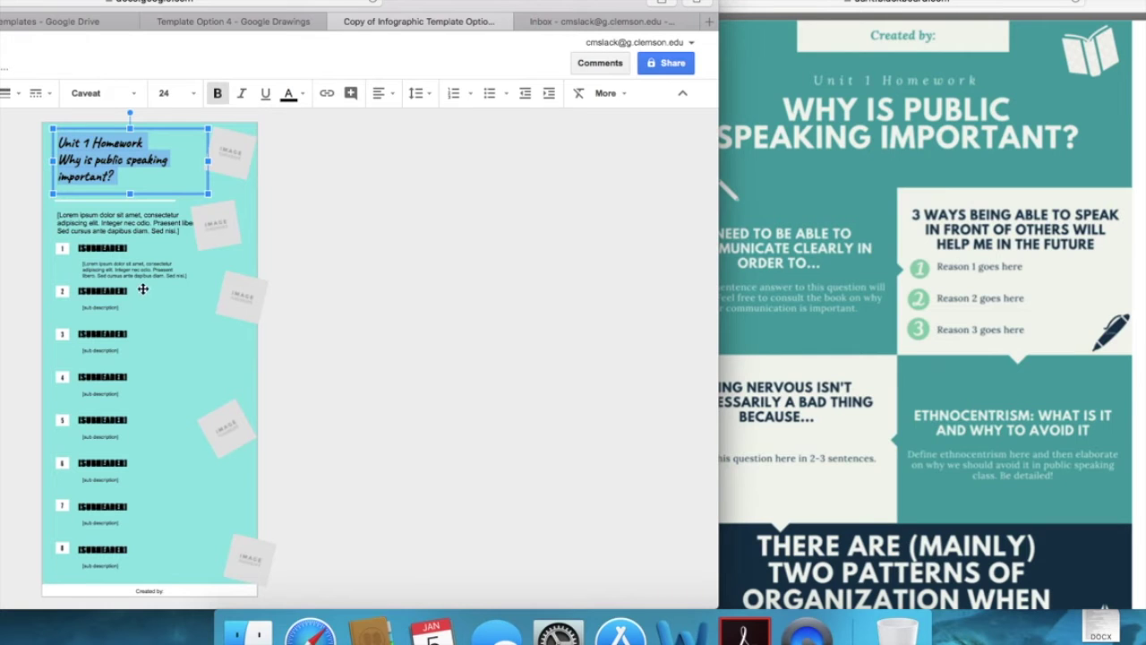
{"action": "left_click", "coordinate": [135, 95]}
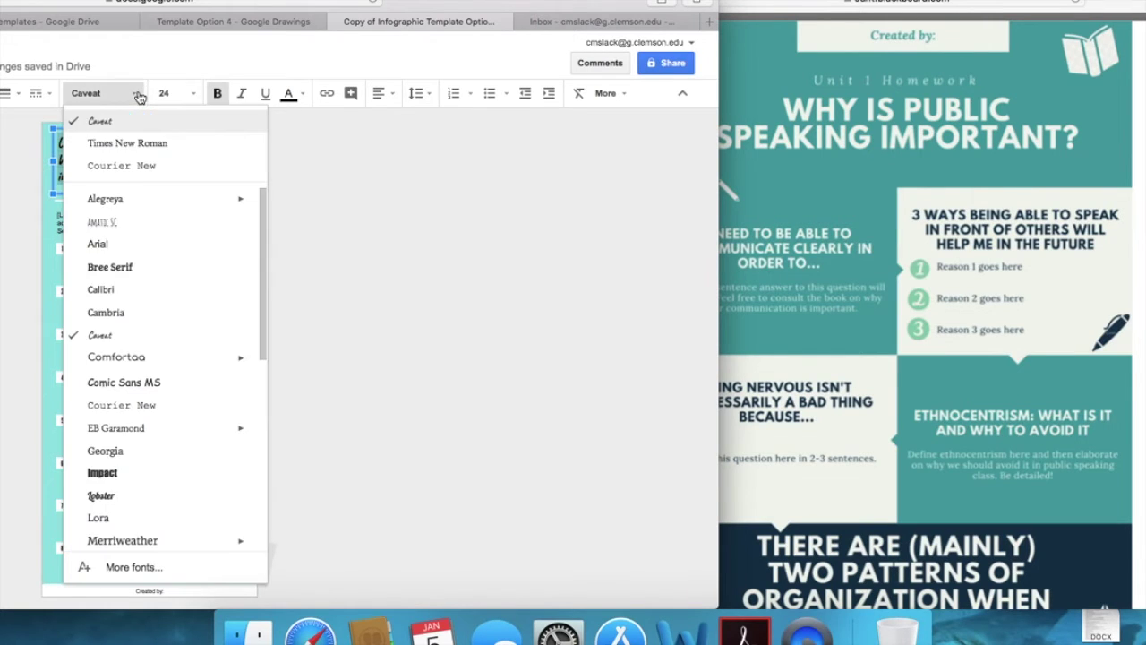
{"action": "scroll", "coordinate": [160, 436], "scroll_direction": "down", "scroll_amount": 3}
{"action": "scroll", "coordinate": [162, 436], "scroll_direction": "down", "scroll_amount": 2}
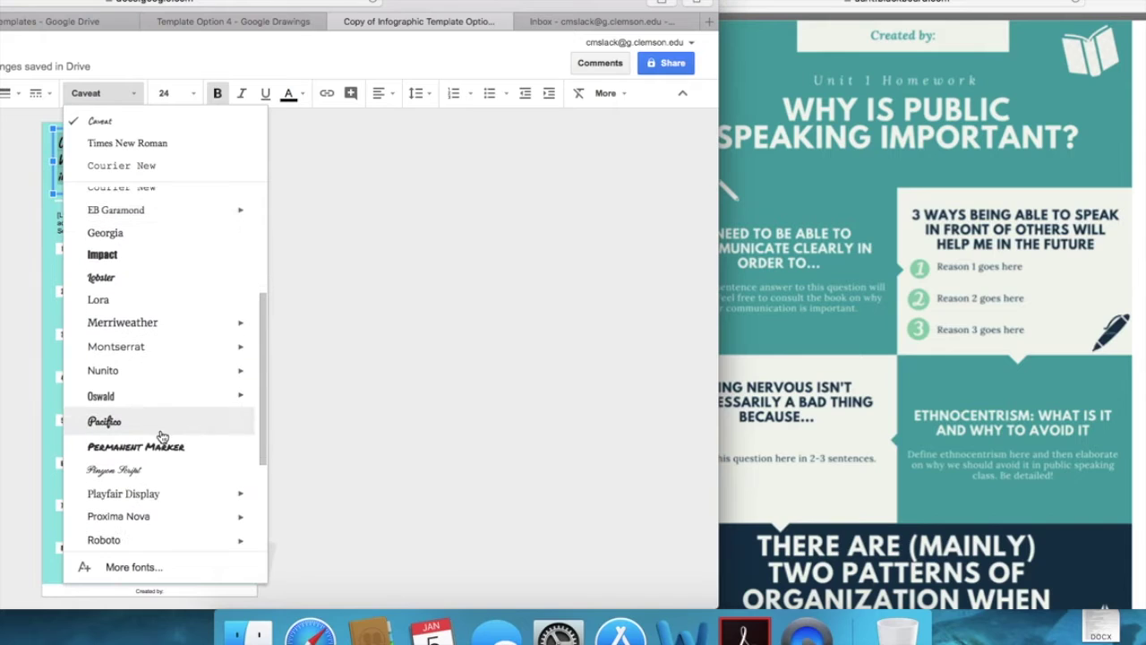
{"action": "left_click", "coordinate": [156, 476]}
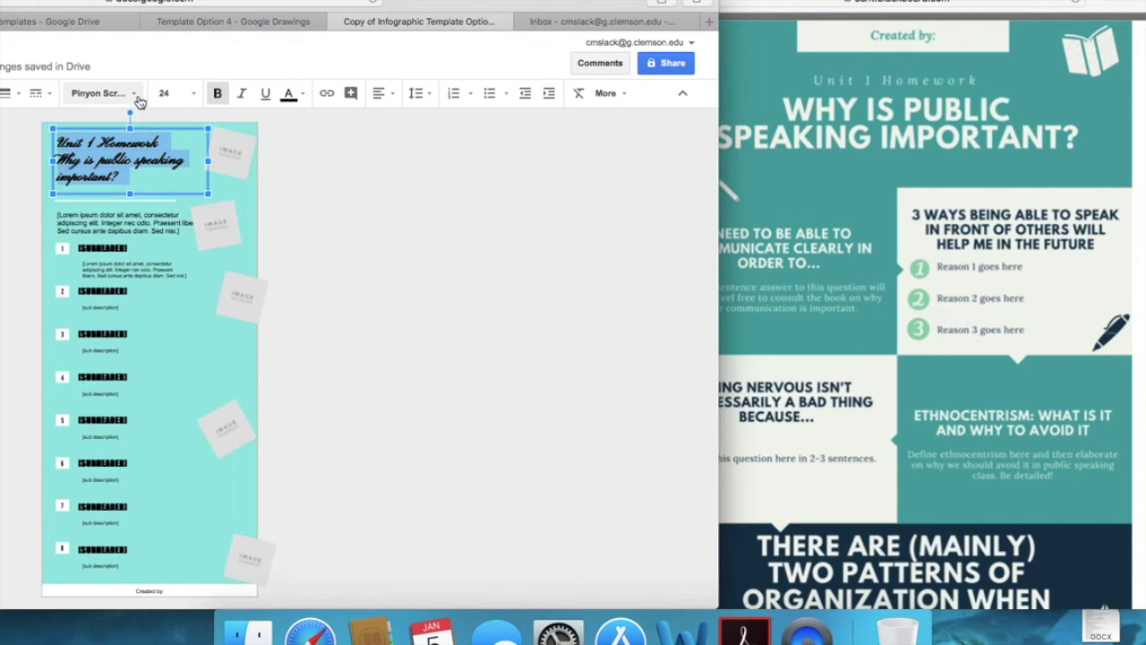
{"action": "left_click", "coordinate": [137, 100]}
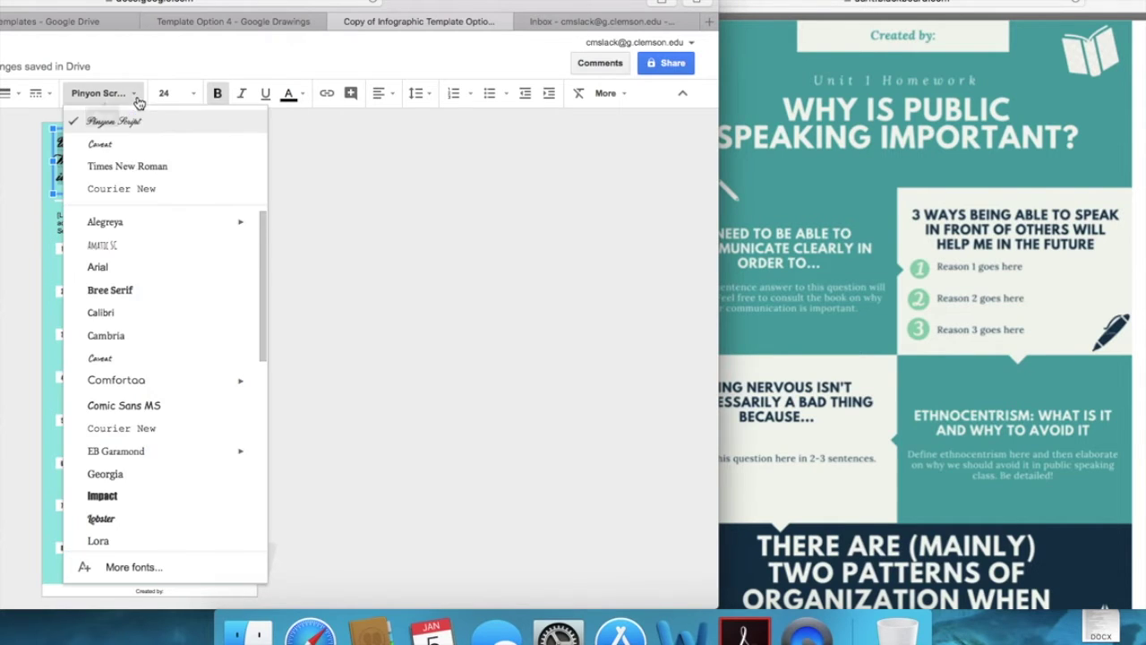
{"action": "scroll", "coordinate": [154, 427], "scroll_direction": "down", "scroll_amount": 5}
{"action": "scroll", "coordinate": [157, 429], "scroll_direction": "down", "scroll_amount": 3}
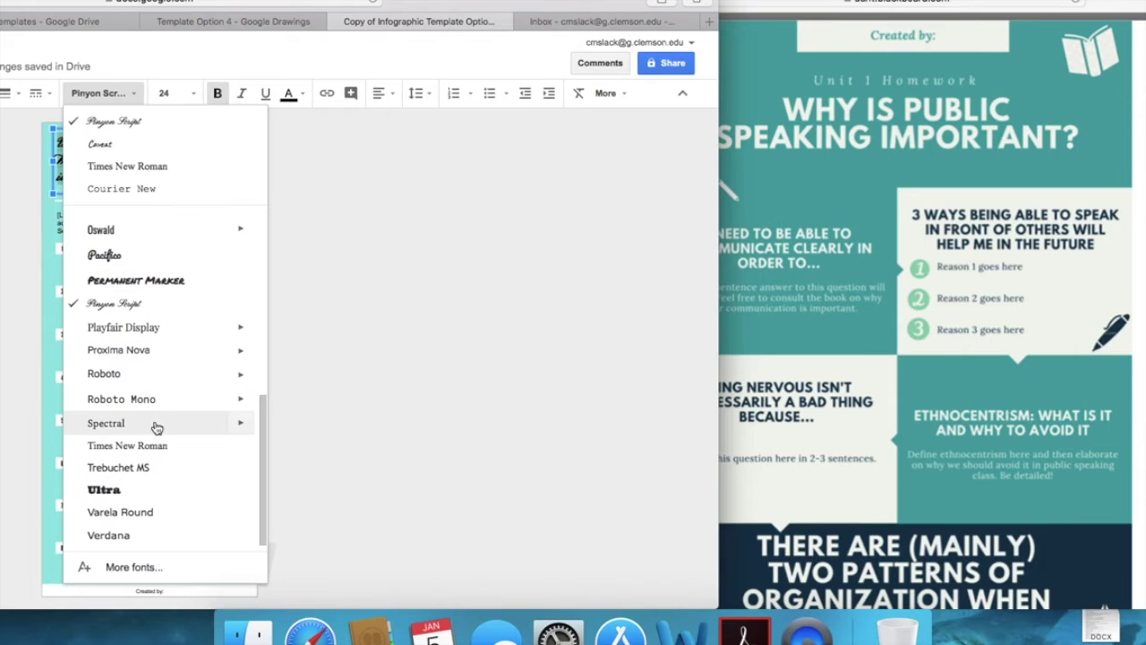
{"action": "scroll", "coordinate": [155, 427], "scroll_direction": "up", "scroll_amount": 8}
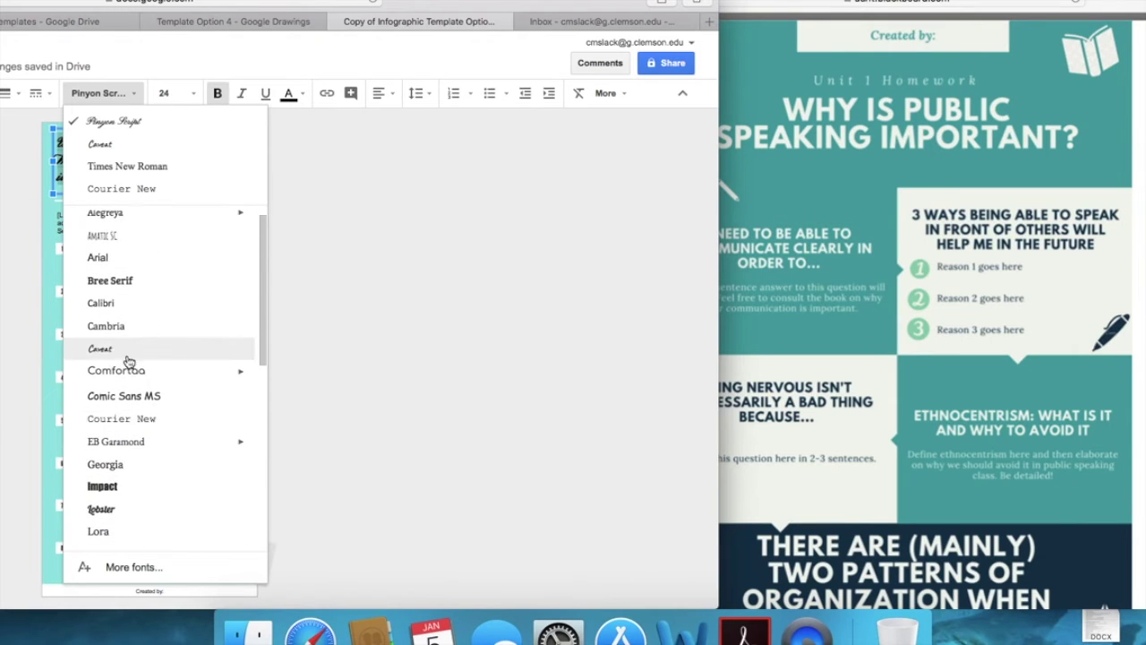
{"action": "left_click", "coordinate": [123, 349]}
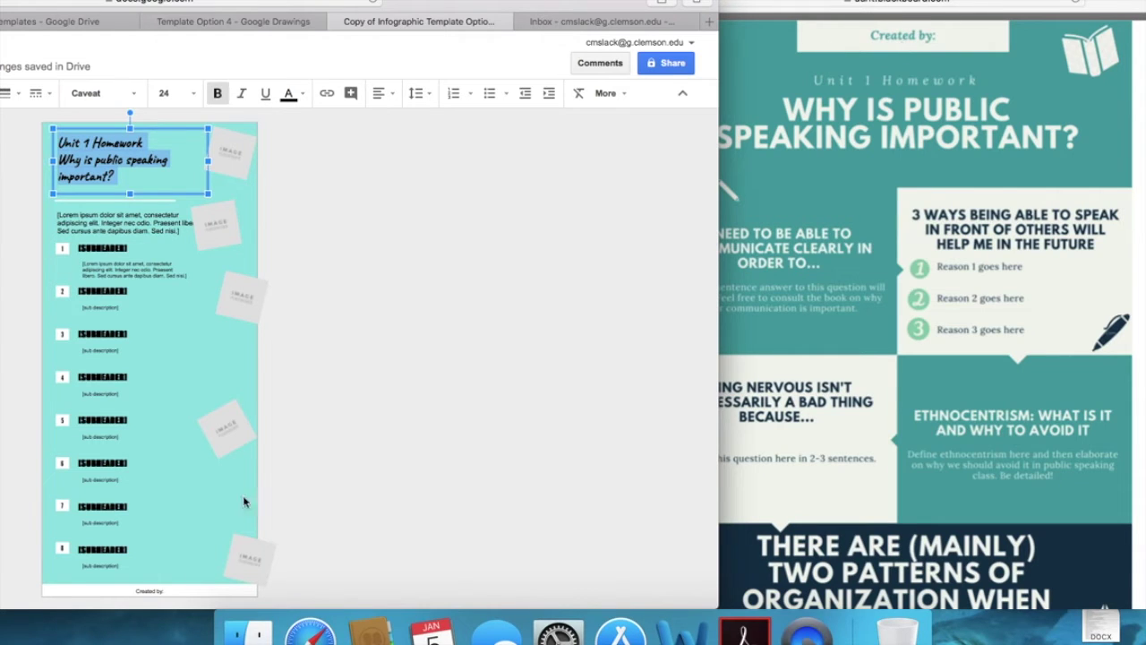
Step: Deselect the title and select the Created by footer box at the bottom
{"action": "left_click", "coordinate": [197, 591]}
{"action": "left_click", "coordinate": [191, 583]}
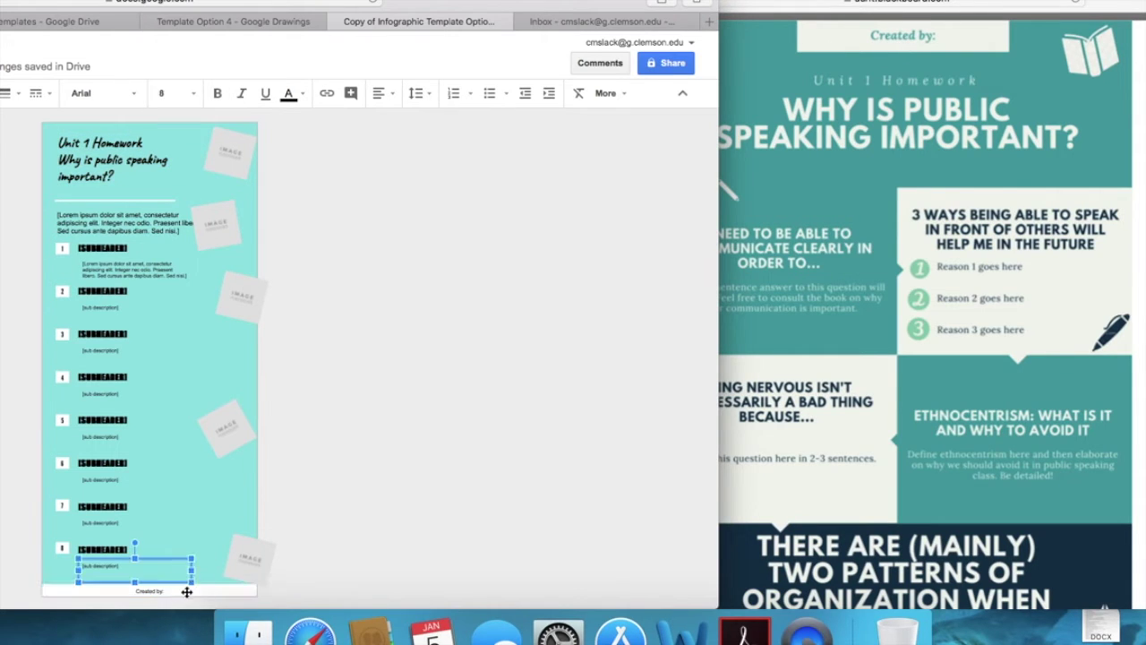
{"action": "left_click", "coordinate": [185, 591]}
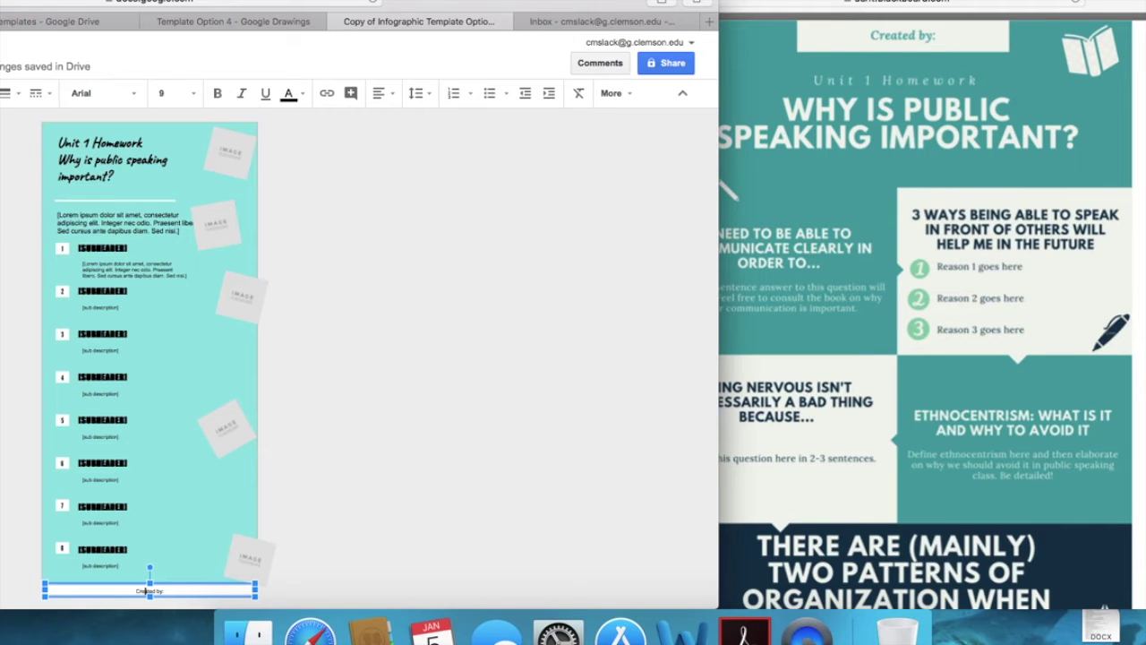
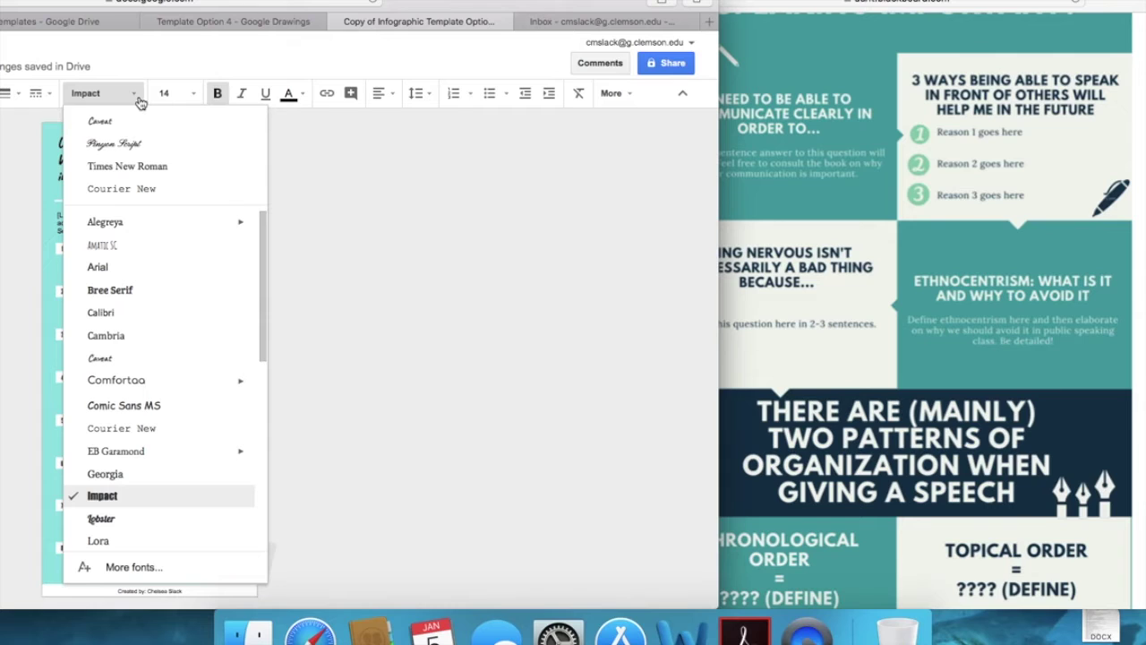
Step: Set the 'I need to be able to communicate clearly…' heading in Caveat and adjust the page zoom
{"action": "left_click", "coordinate": [128, 122]}
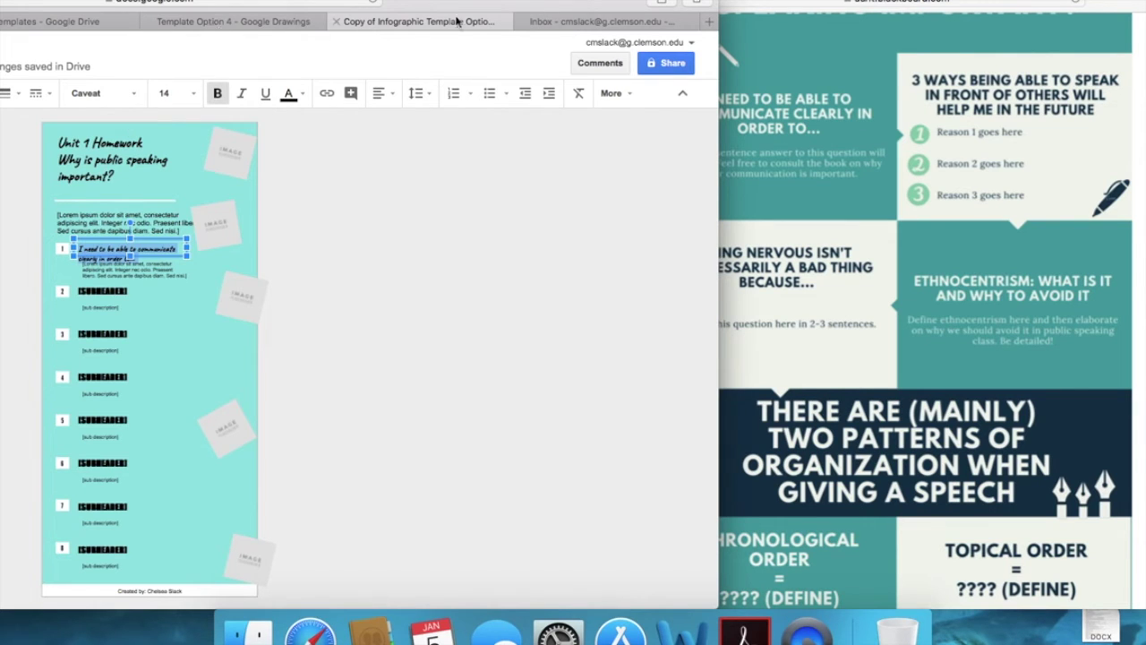
{"action": "key", "text": "super+equal"}
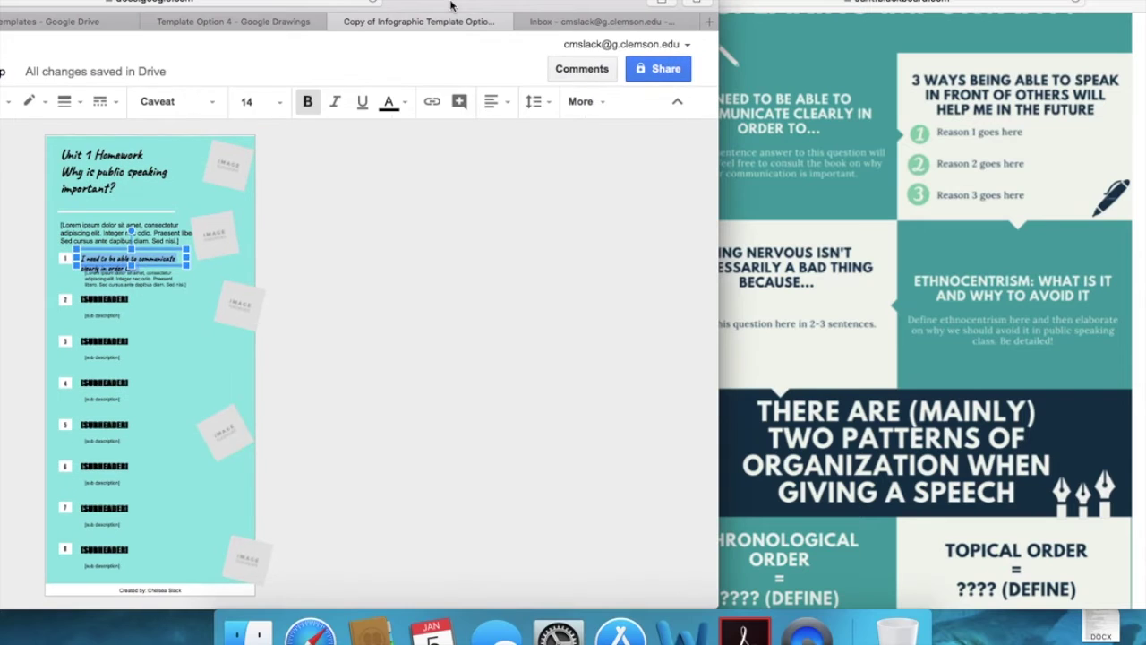
{"action": "key", "text": "super+minus"}
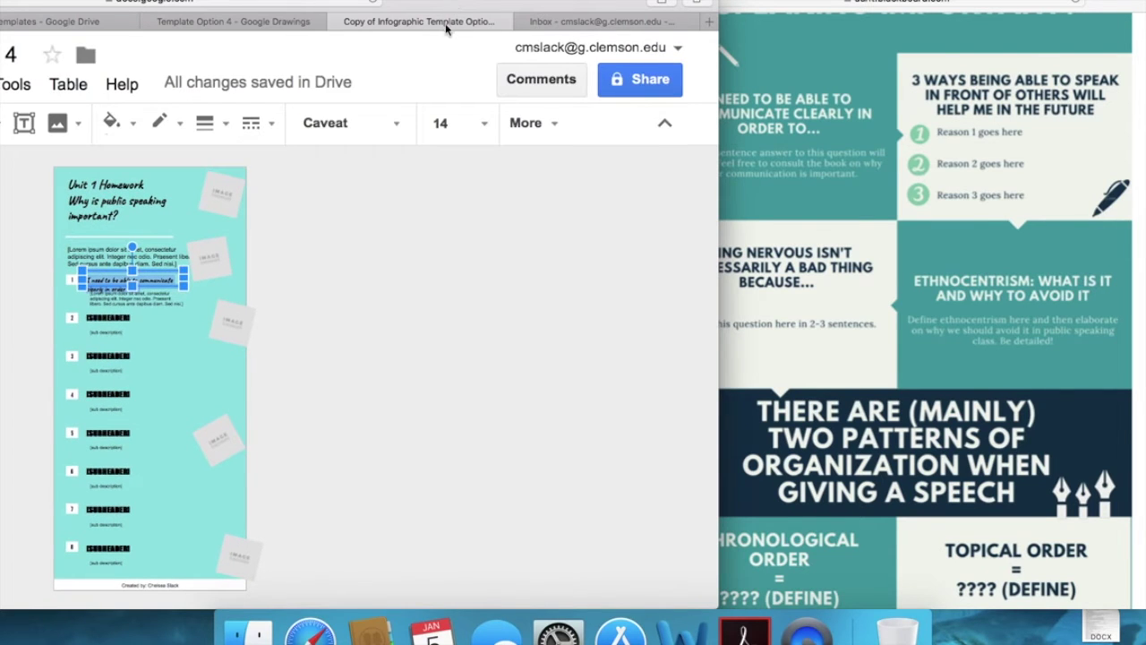
{"action": "key", "text": "super+equal"}
{"action": "key", "text": "super+minus"}
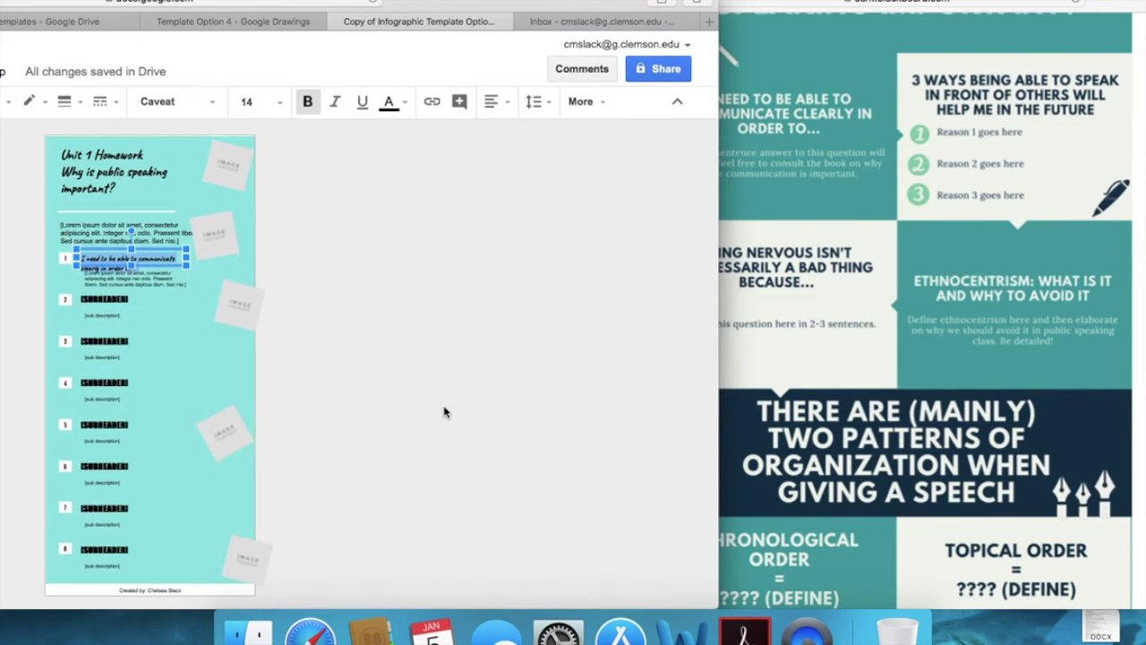
{"action": "left_click_drag", "start_coordinate": [436, 1], "coordinate": [850, 34]}
{"action": "left_click", "coordinate": [201, 101]}
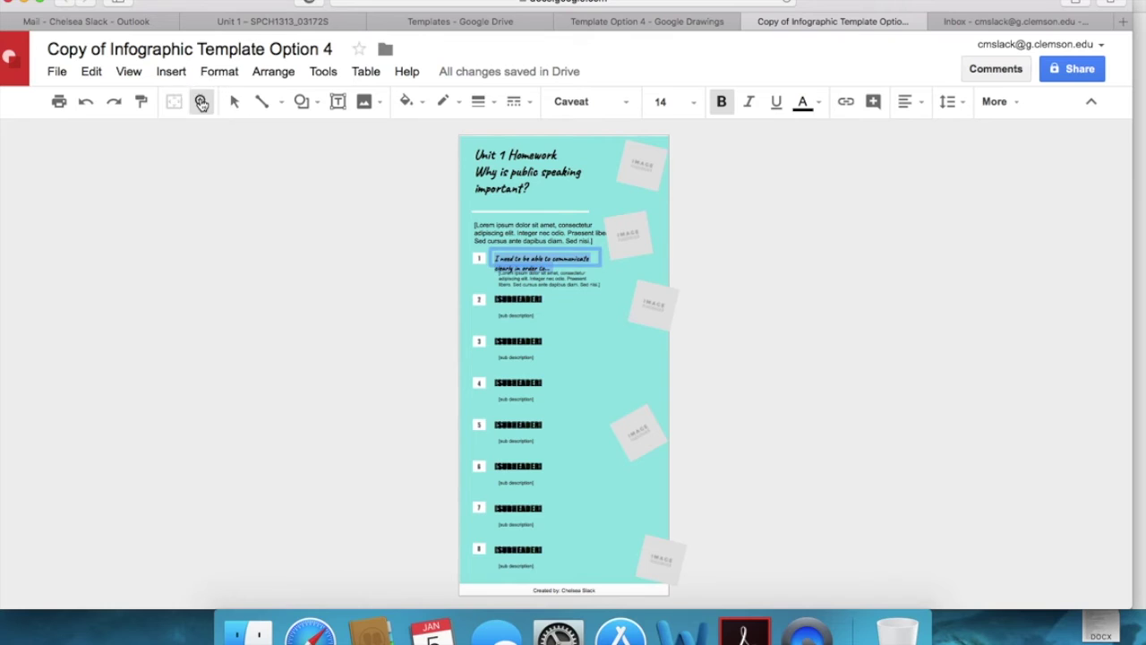
Step: Nudge the item 1 'I need to…' heading up a few pixels above its description
{"action": "left_click", "coordinate": [234, 101]}
{"action": "left_click", "coordinate": [56, 72]}
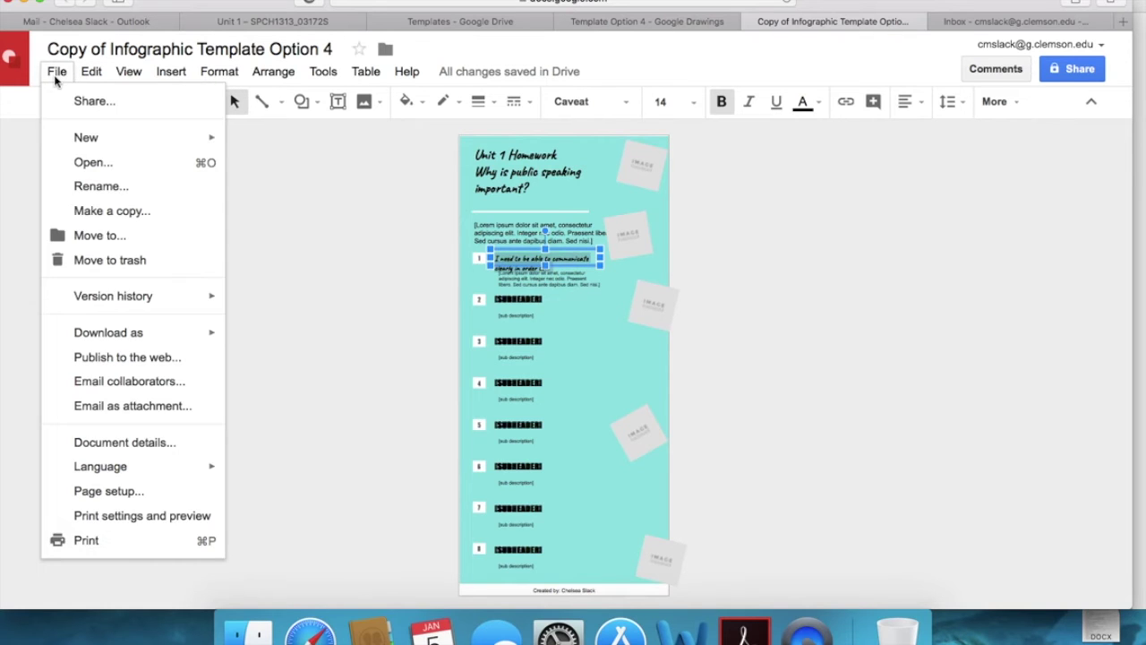
{"action": "left_click", "coordinate": [364, 427]}
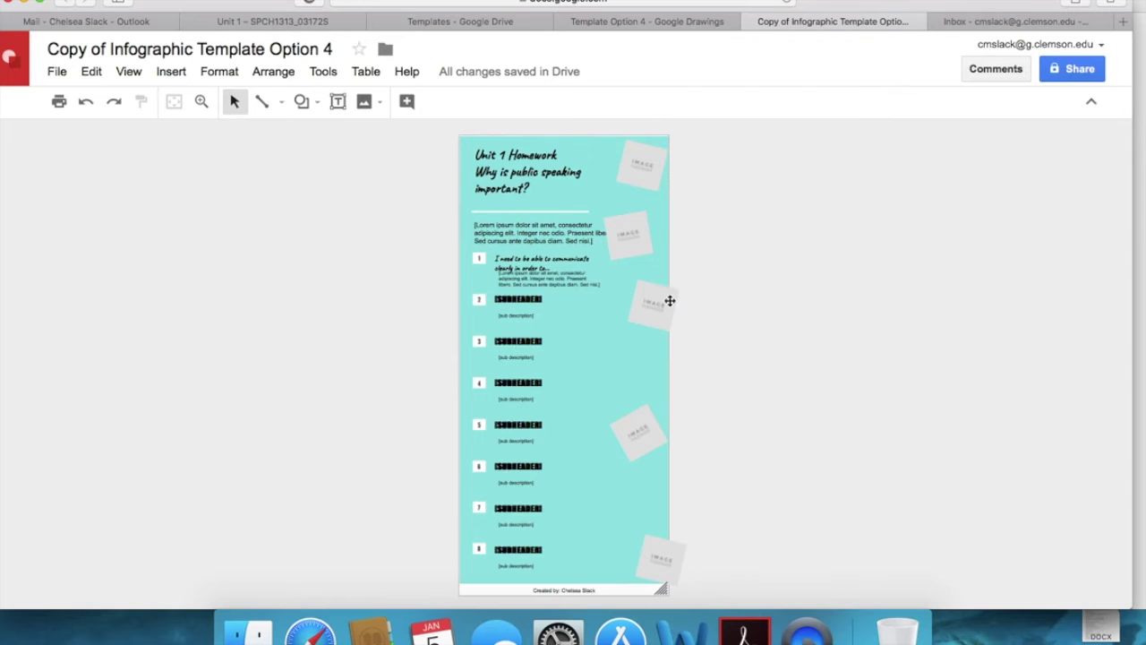
{"action": "key", "text": "super+equal"}
{"action": "key", "text": "super+equal"}
{"action": "key", "text": "super+minus"}
{"action": "key", "text": "super+minus"}
{"action": "key", "text": "super+minus"}
{"action": "key", "text": "super+minus"}
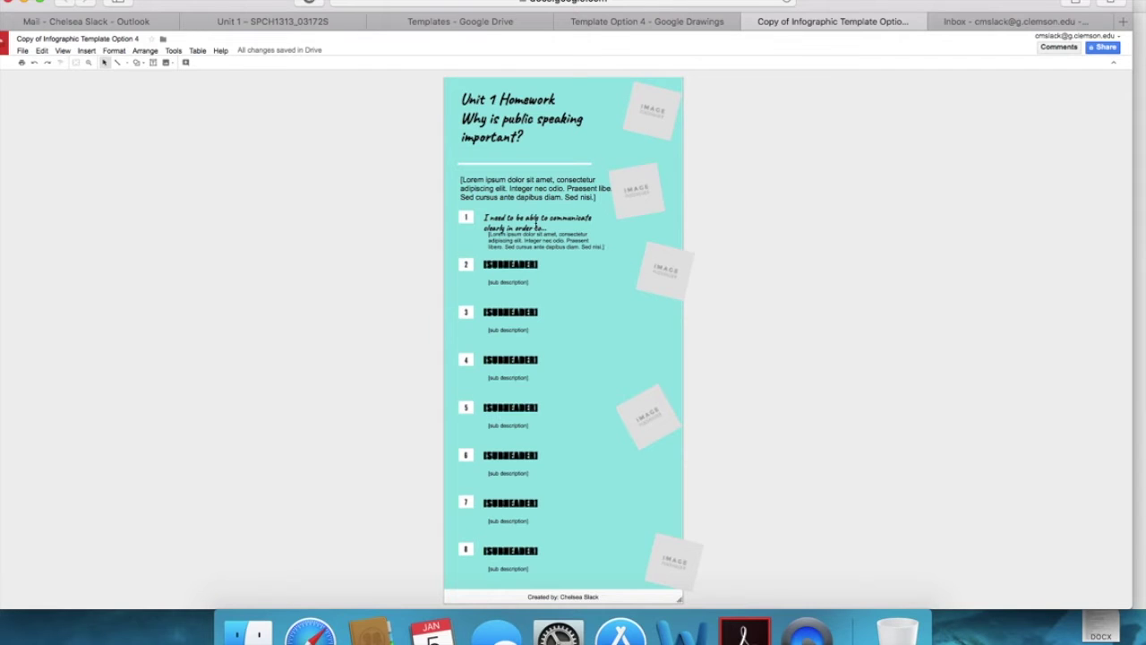
{"action": "left_click", "coordinate": [534, 219]}
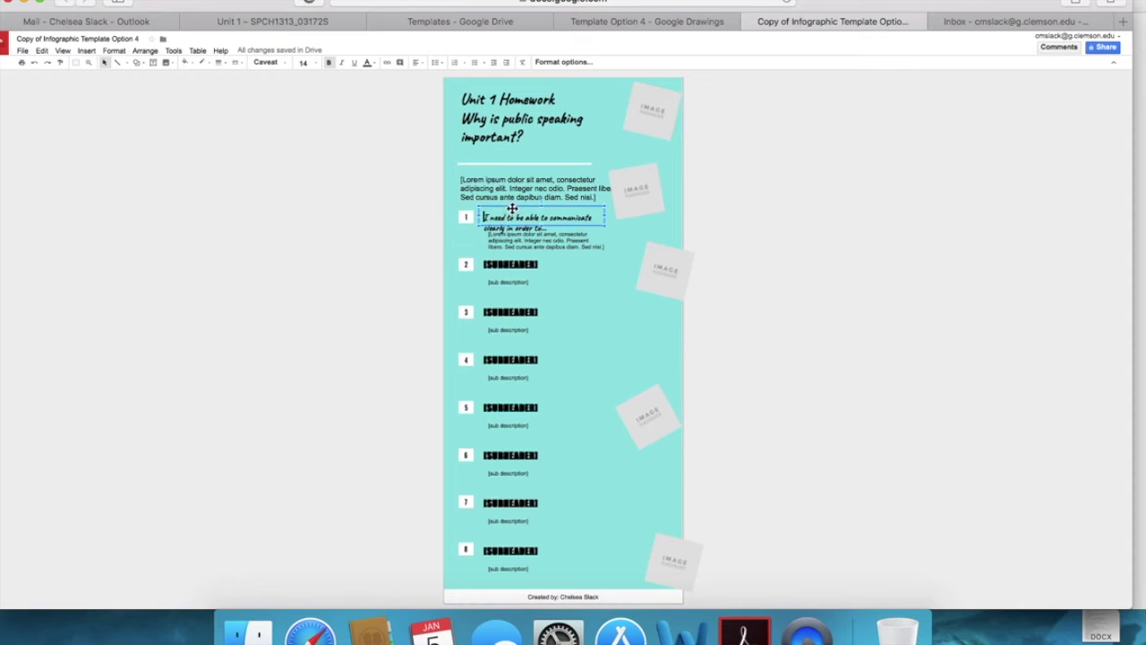
{"action": "left_click_drag", "start_coordinate": [506, 209], "coordinate": [507, 206]}
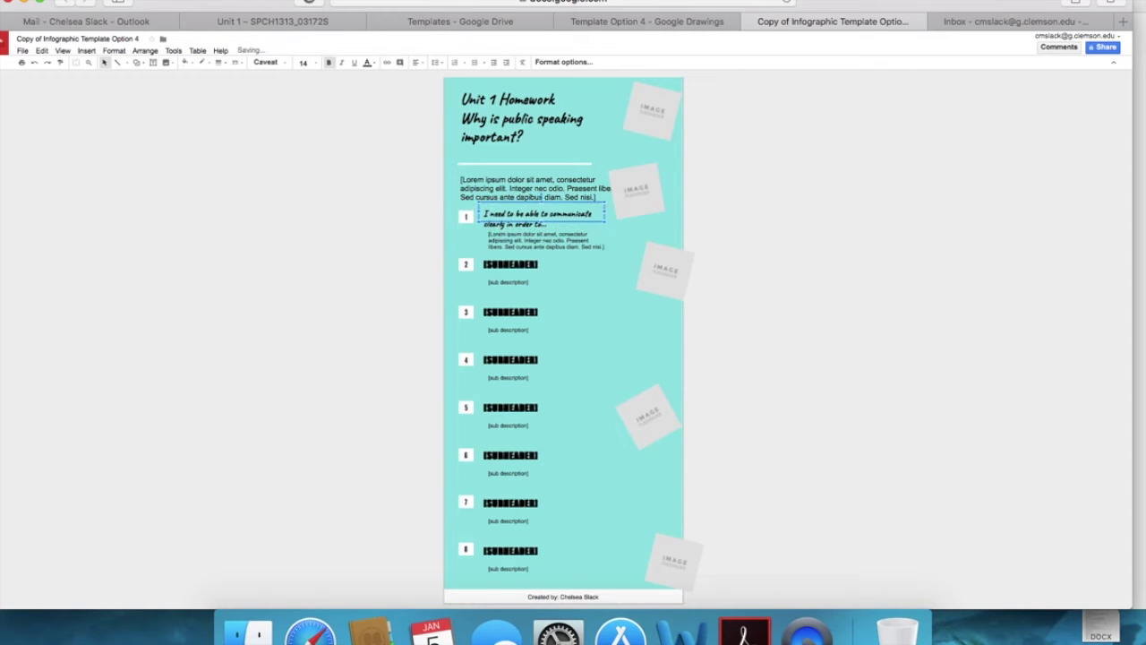
{"action": "left_click", "coordinate": [519, 244]}
{"action": "triple_click", "coordinate": [561, 250]}
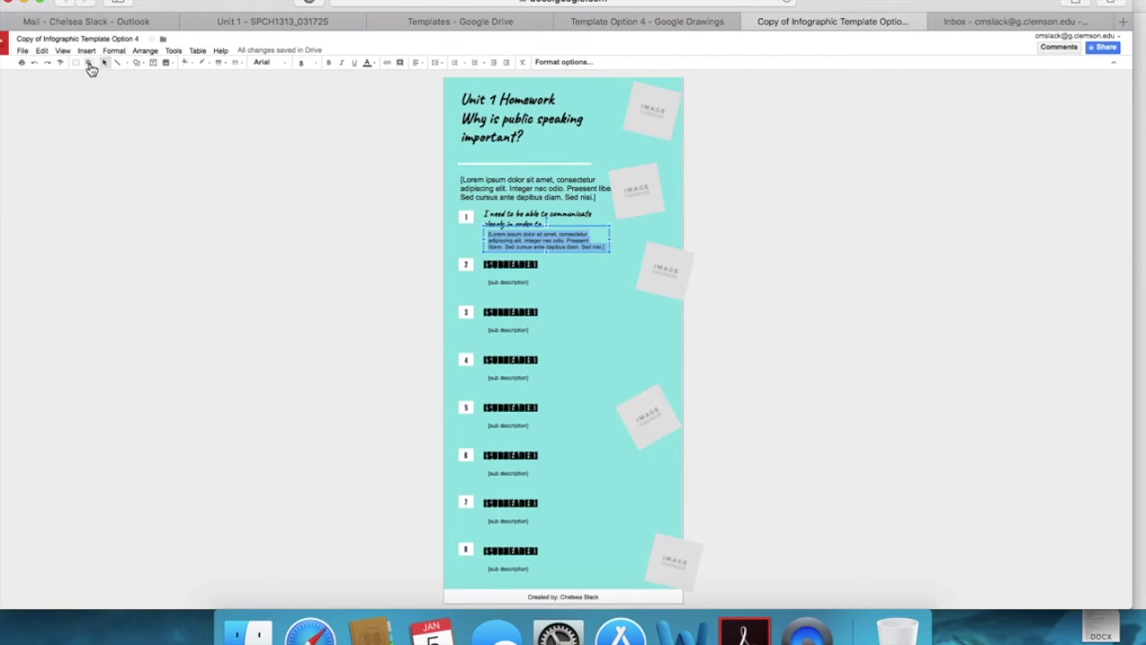
{"action": "left_click", "coordinate": [184, 207]}
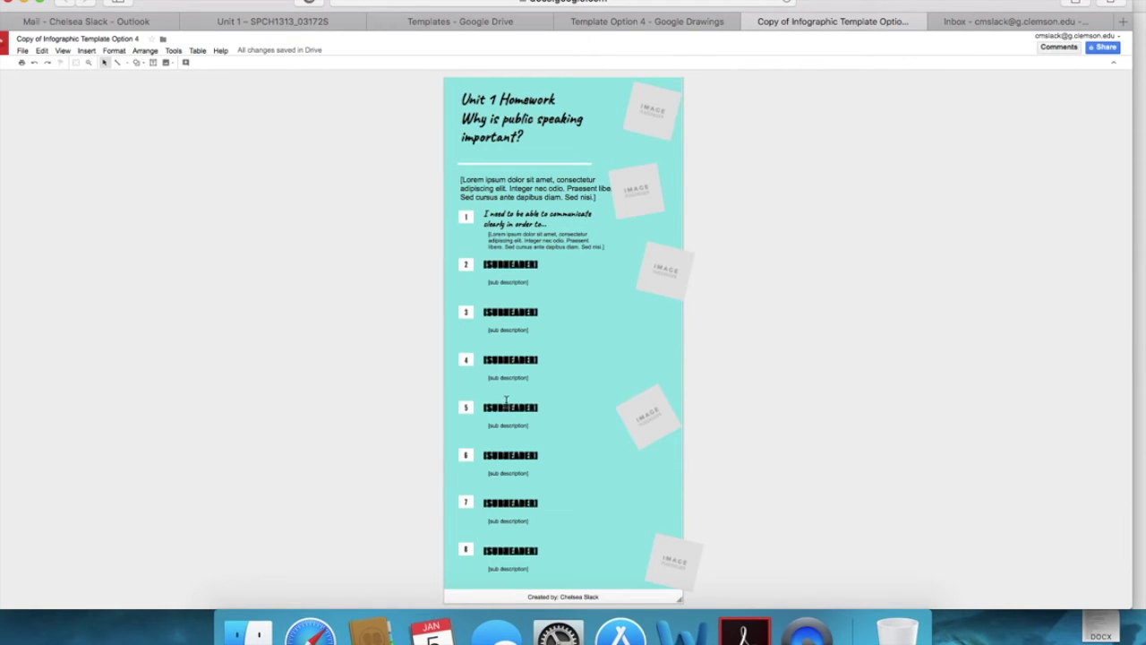
{"action": "left_click_drag", "start_coordinate": [858, 3], "coordinate": [423, 3]}
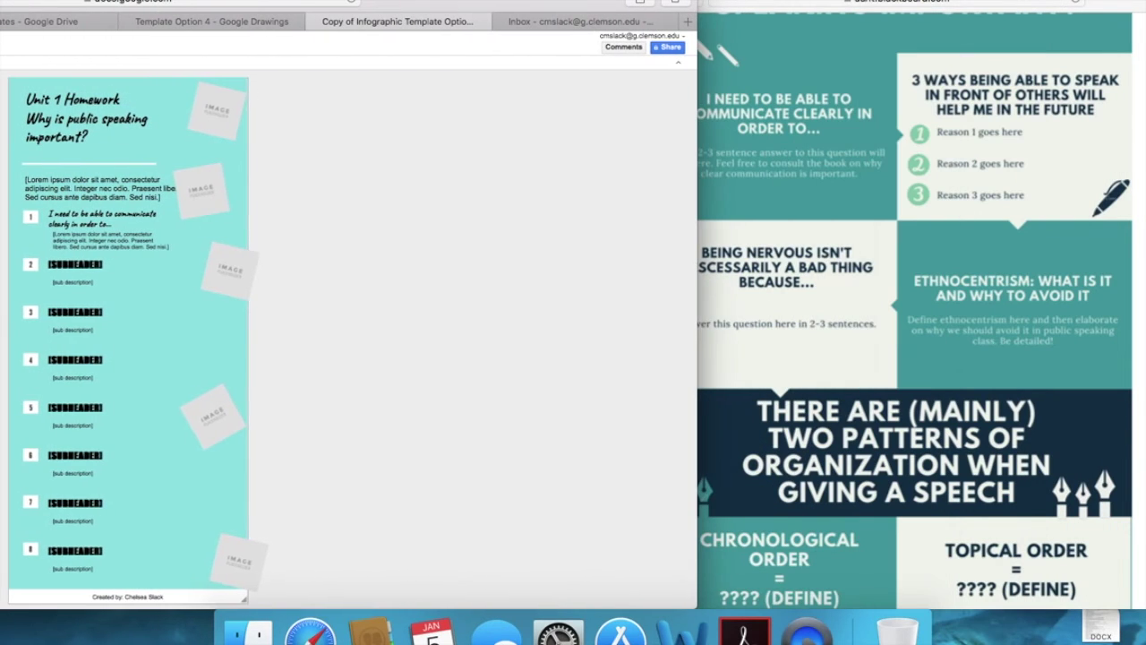
{"action": "left_click", "coordinate": [763, 54]}
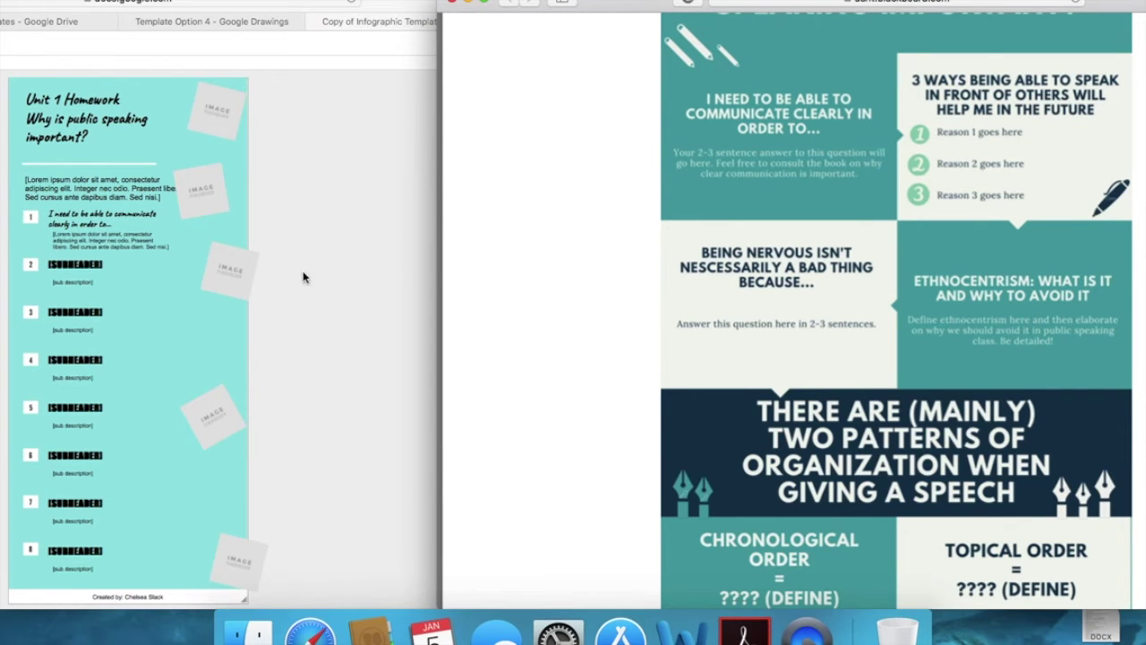
{"action": "left_click", "coordinate": [68, 281]}
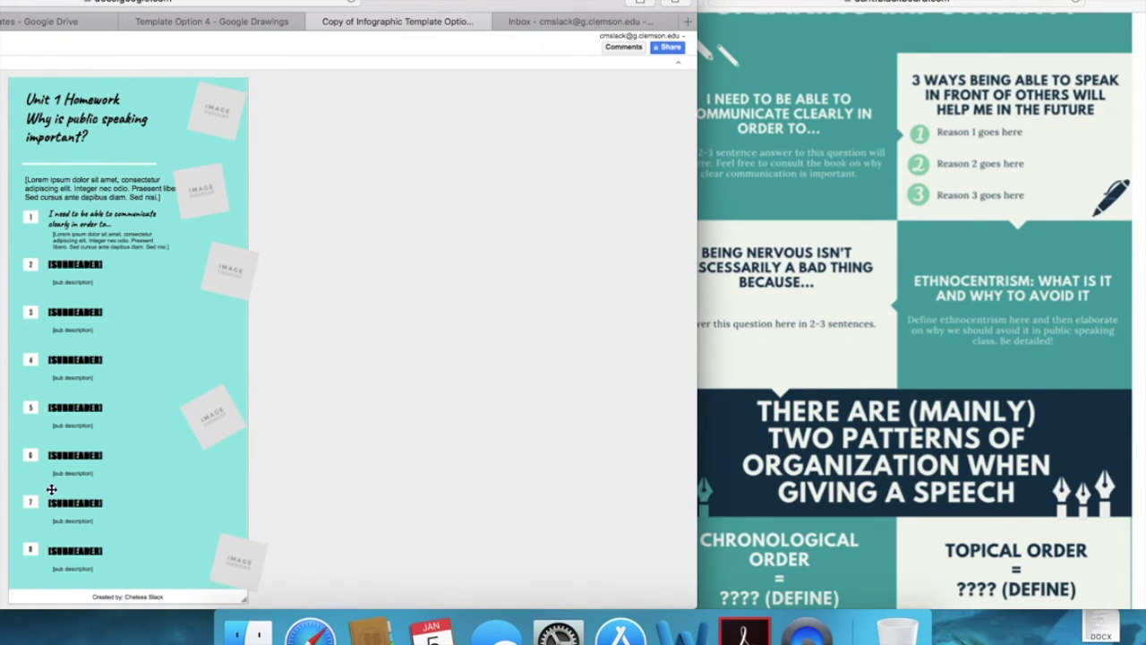
{"action": "left_click", "coordinate": [873, 281]}
{"action": "scroll", "coordinate": [895, 322], "scroll_direction": "down", "scroll_amount": 10}
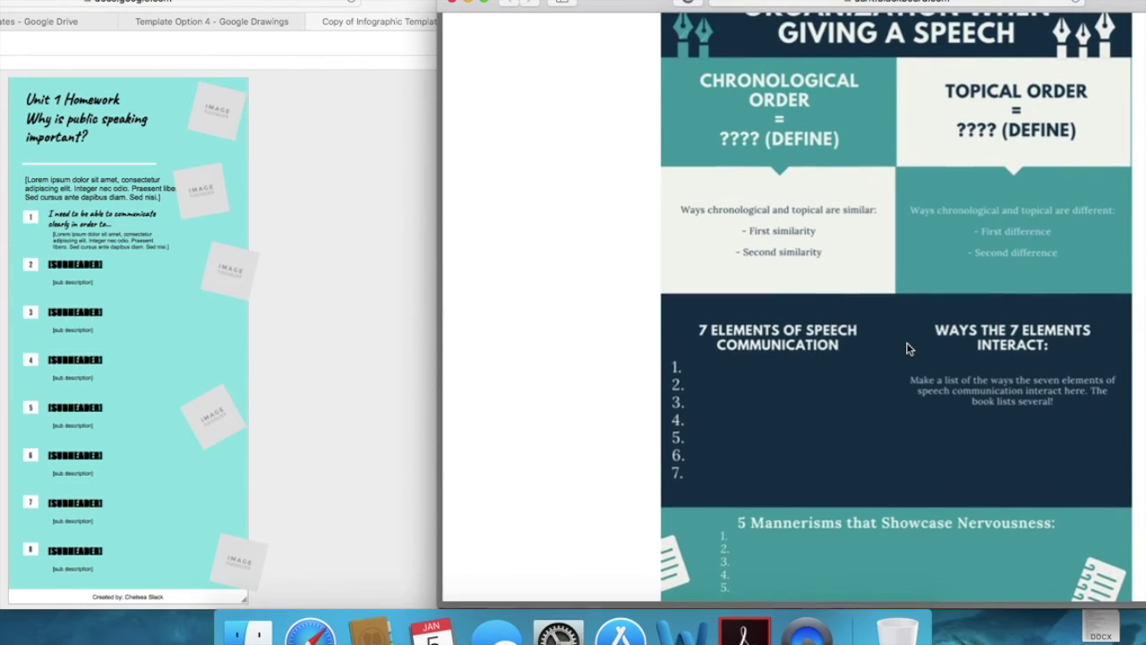
{"action": "scroll", "coordinate": [932, 329], "scroll_direction": "up", "scroll_amount": 10}
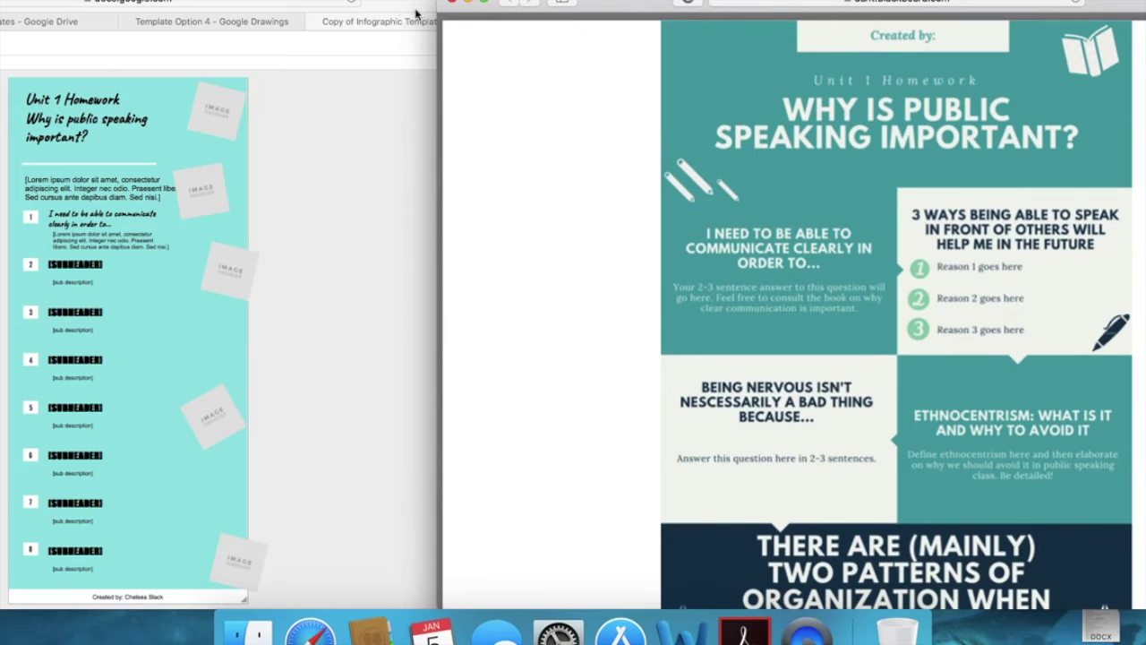
{"action": "left_click", "coordinate": [381, 4]}
{"action": "left_click_drag", "start_coordinate": [461, 3], "coordinate": [737, 3]}
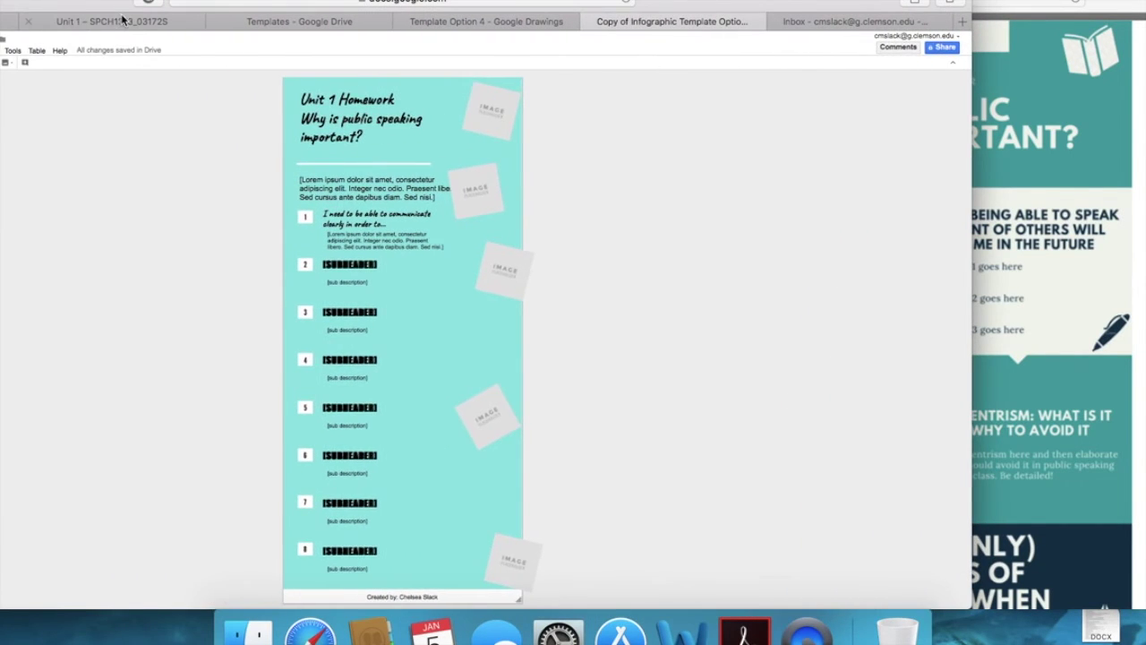
{"action": "left_click", "coordinate": [125, 20]}
{"action": "scroll", "coordinate": [278, 254], "scroll_direction": "up", "scroll_amount": 15}
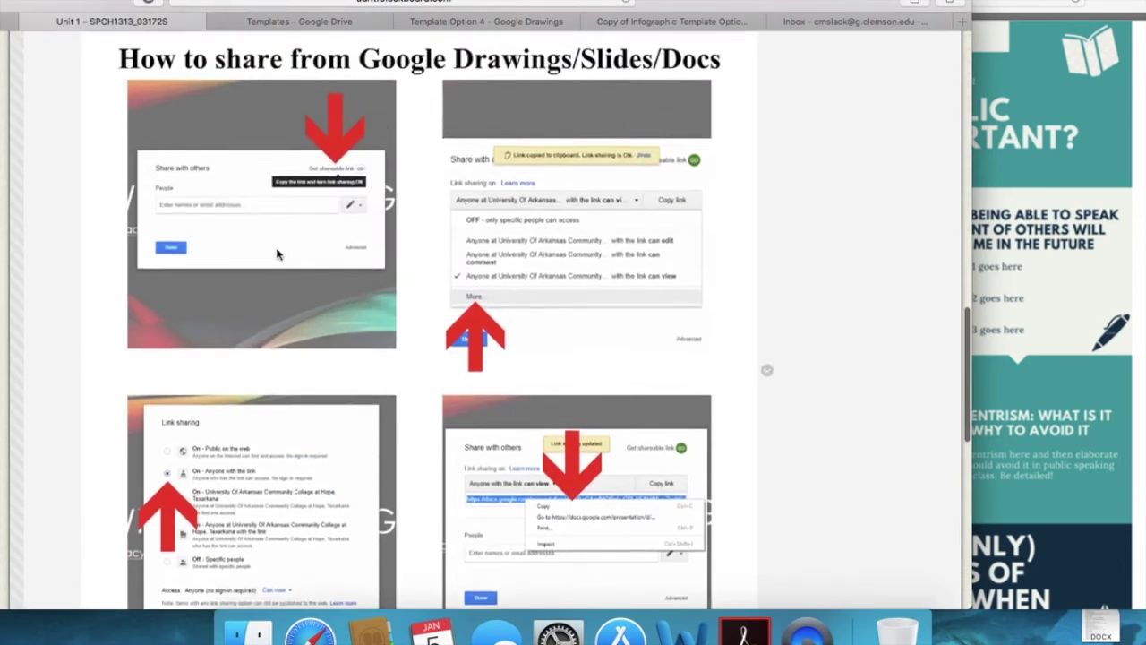
{"action": "scroll", "coordinate": [277, 255], "scroll_direction": "up", "scroll_amount": 1}
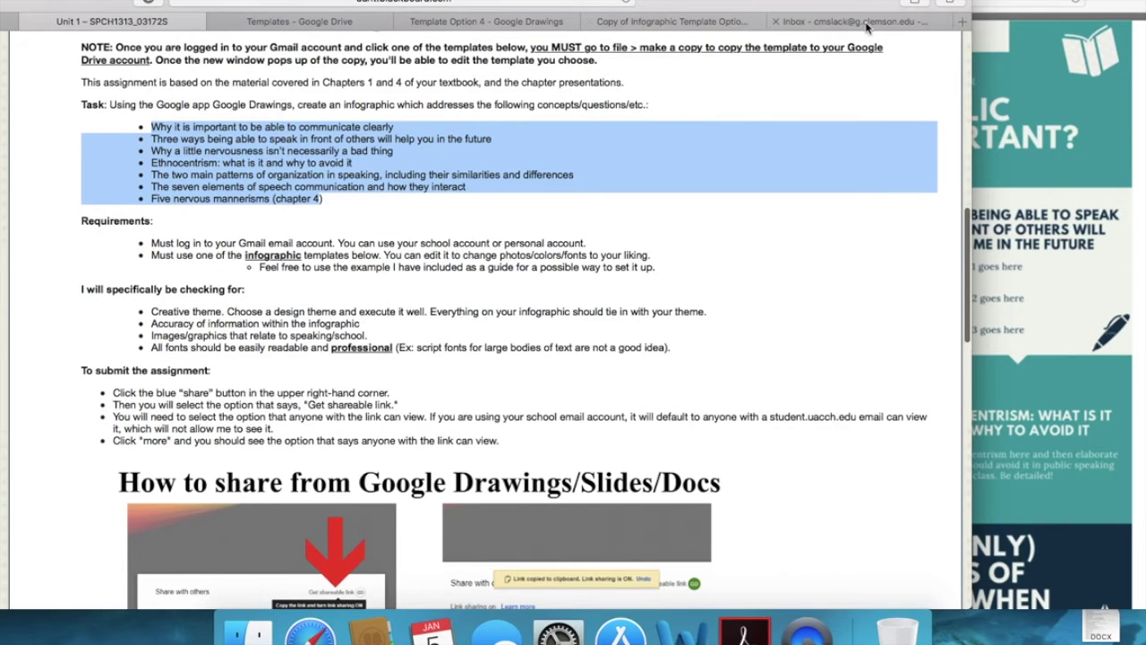
{"action": "left_click", "coordinate": [680, 22]}
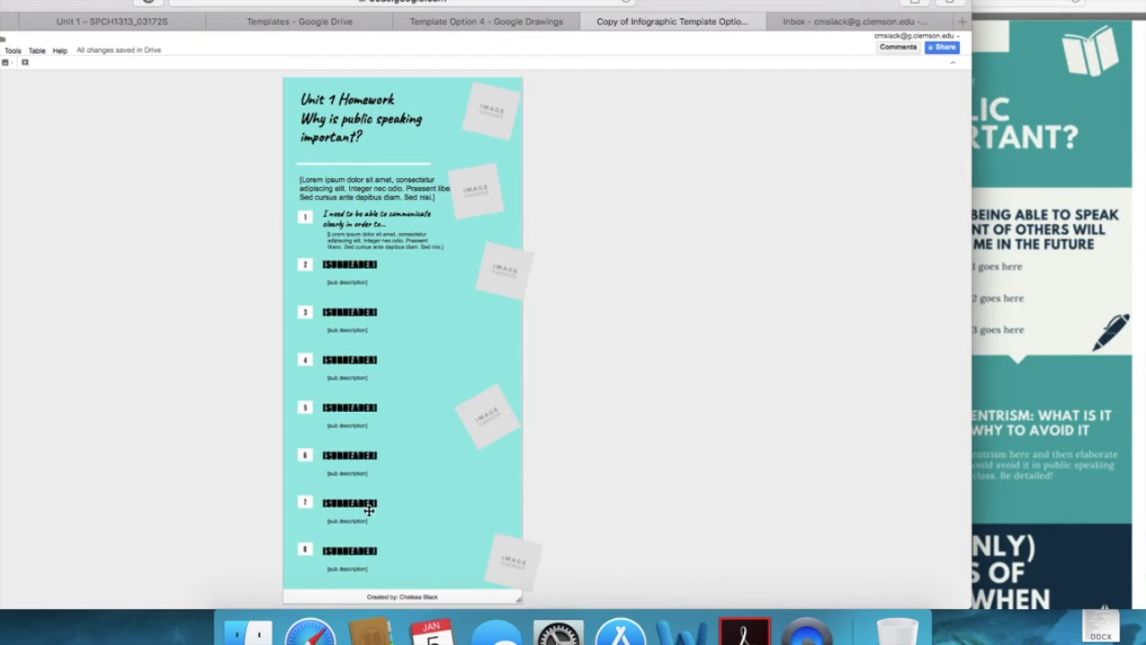
Step: Delete the row 7 description and the row 8 subheader and description text boxes
{"action": "left_click", "coordinate": [309, 550]}
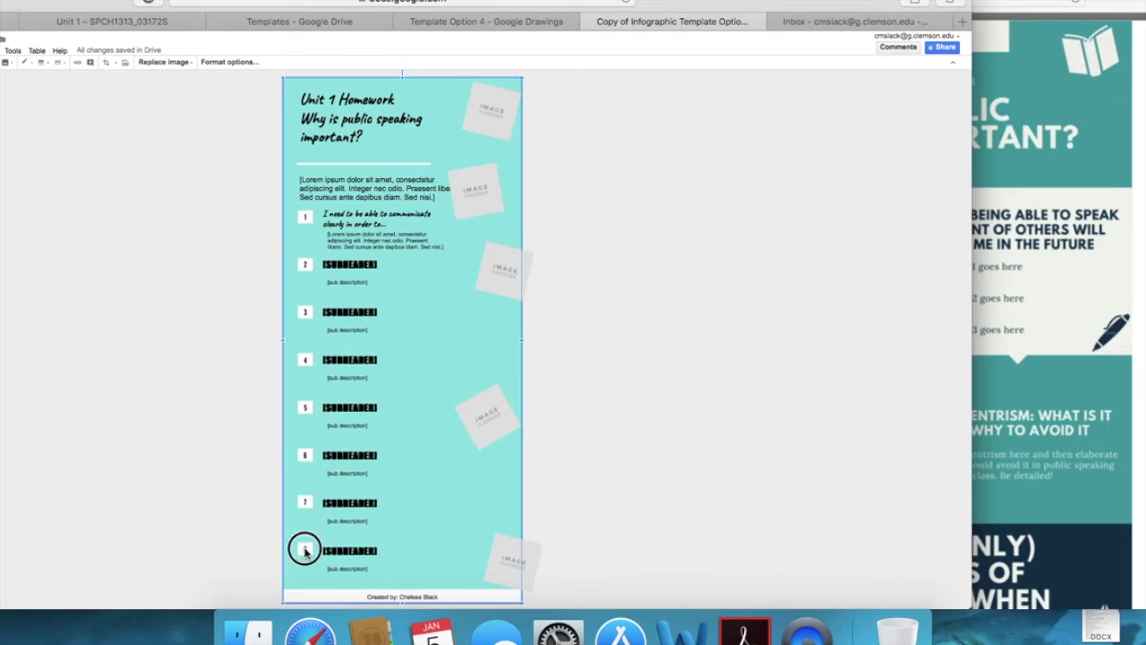
{"action": "left_click", "coordinate": [341, 551]}
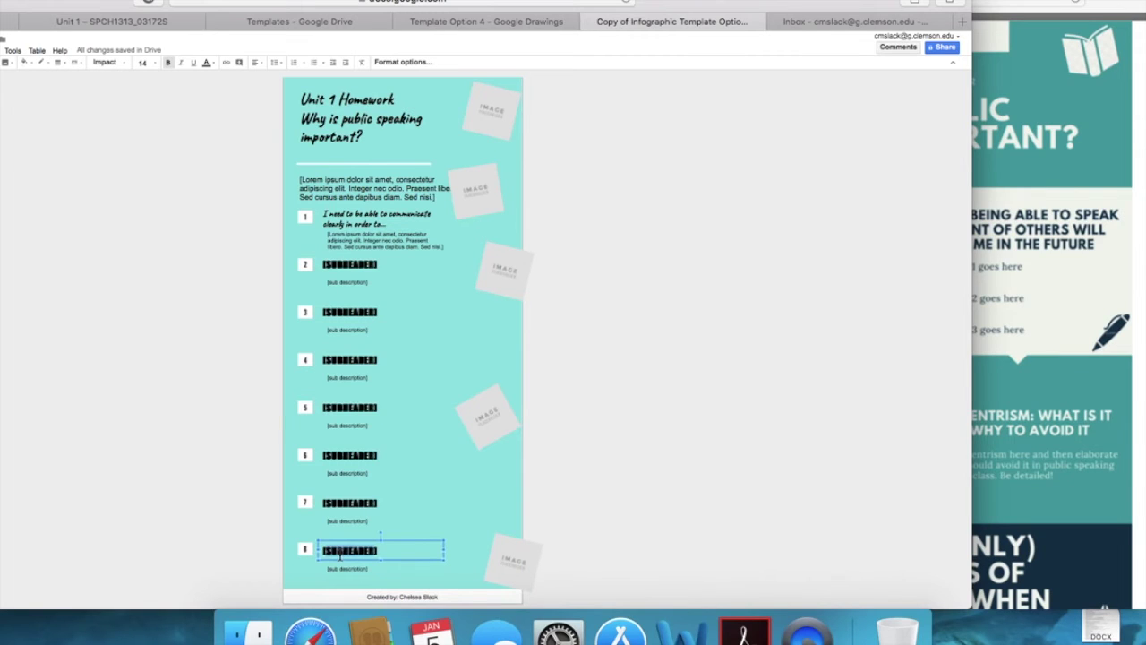
{"action": "left_click", "coordinate": [425, 539]}
{"action": "key", "text": "Delete"}
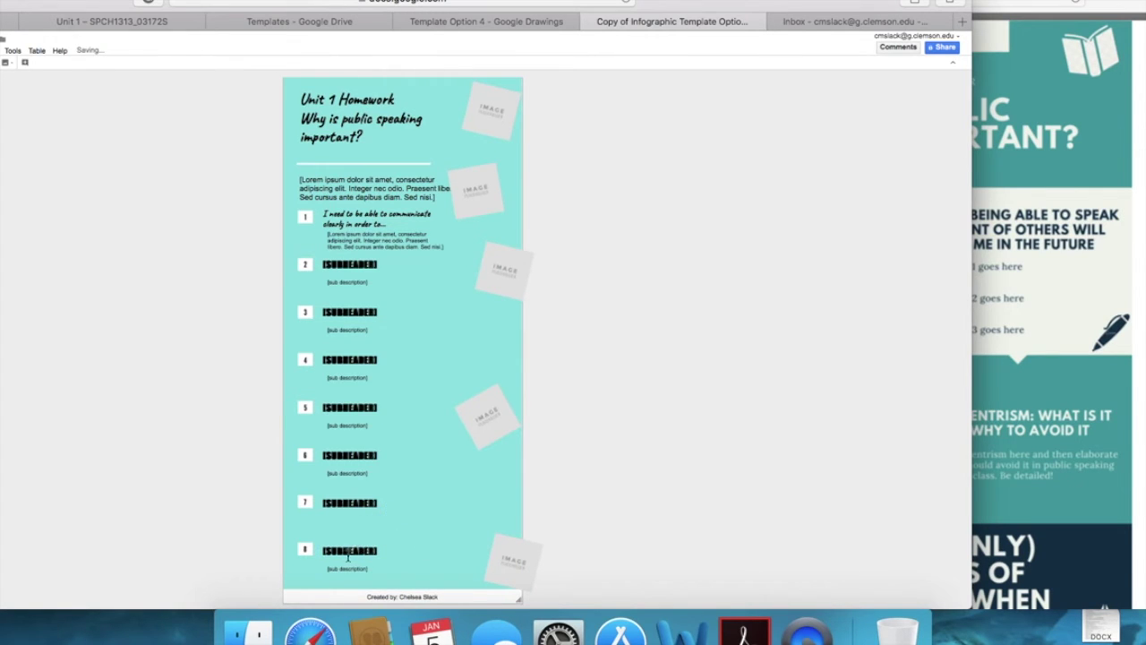
{"action": "left_click", "coordinate": [349, 551]}
{"action": "key", "text": "Delete"}
{"action": "left_click", "coordinate": [339, 569]}
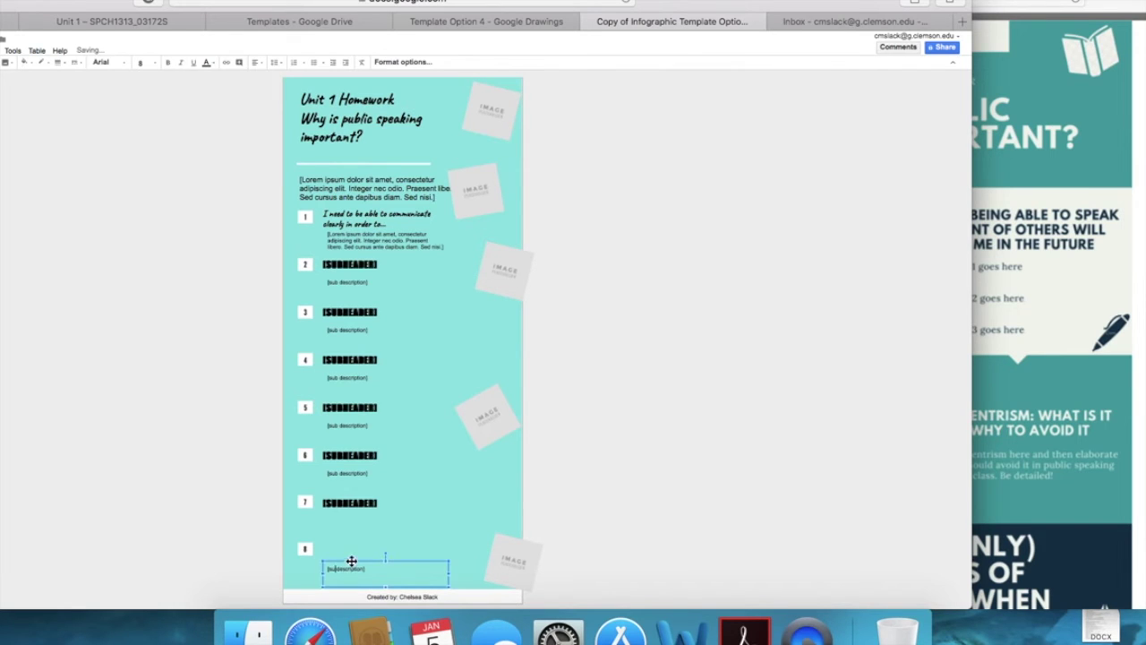
{"action": "key", "text": "Delete"}
Step: Move the bottom-right image placeholder to the bottom-left of the page
{"action": "left_click", "coordinate": [306, 552]}
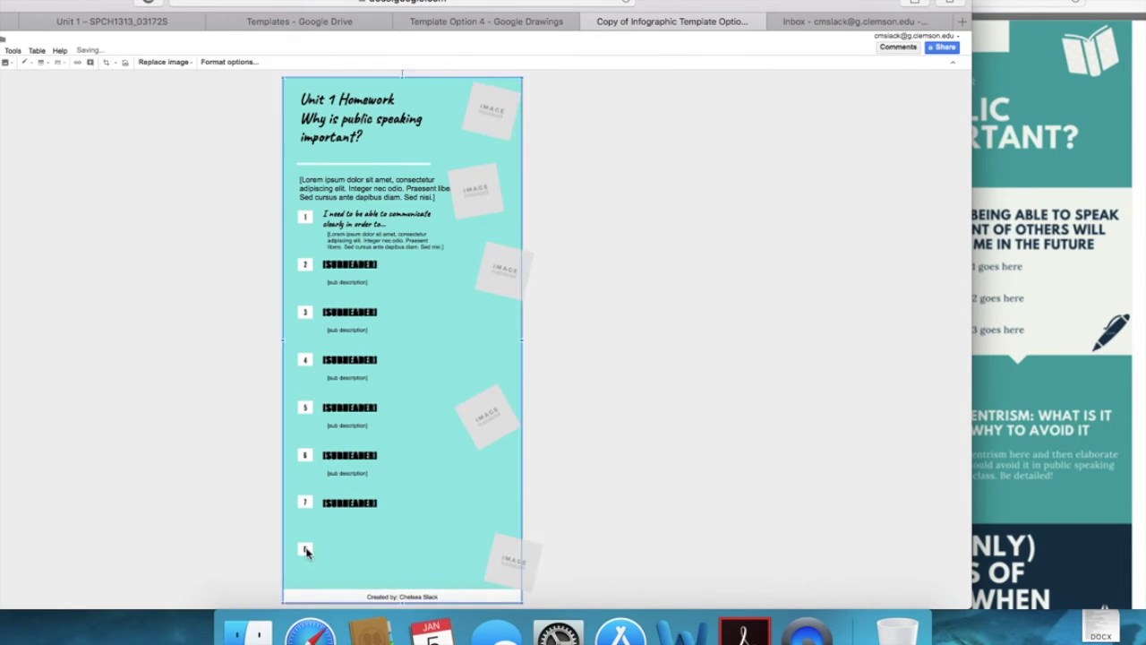
{"action": "double_click", "coordinate": [306, 550]}
{"action": "left_click", "coordinate": [305, 551]}
{"action": "double_click", "coordinate": [306, 552]}
{"action": "left_click", "coordinate": [499, 553]}
{"action": "left_click_drag", "start_coordinate": [510, 558], "coordinate": [316, 549]}
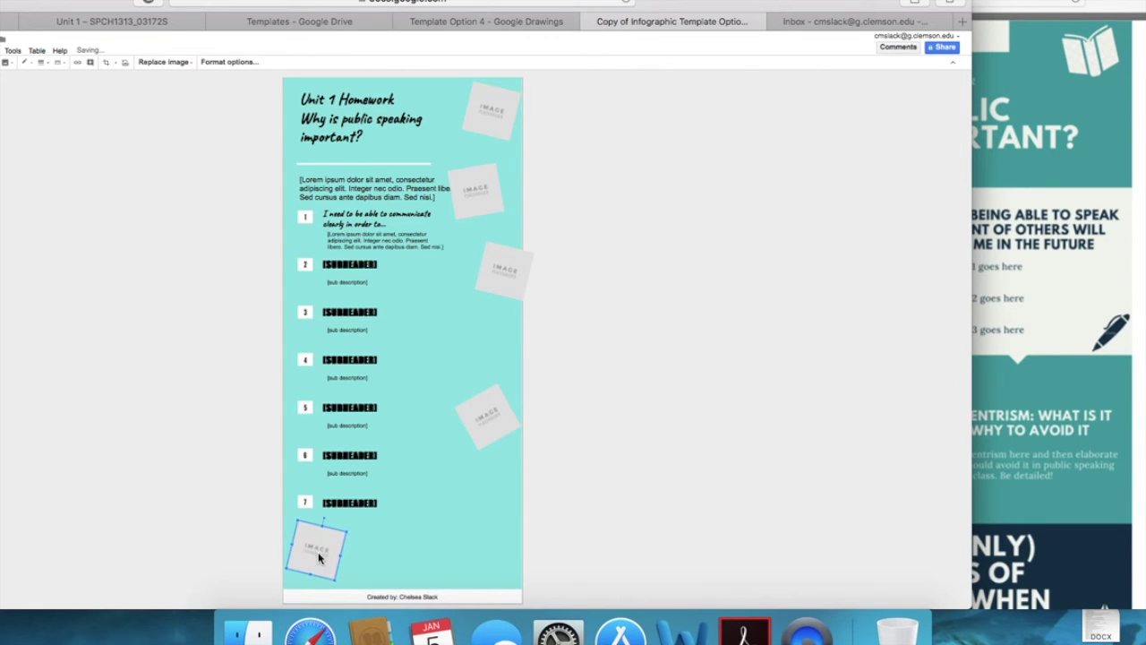
Step: Duplicate the image placeholder and place the copy beside the original
{"action": "right_click", "coordinate": [319, 556]}
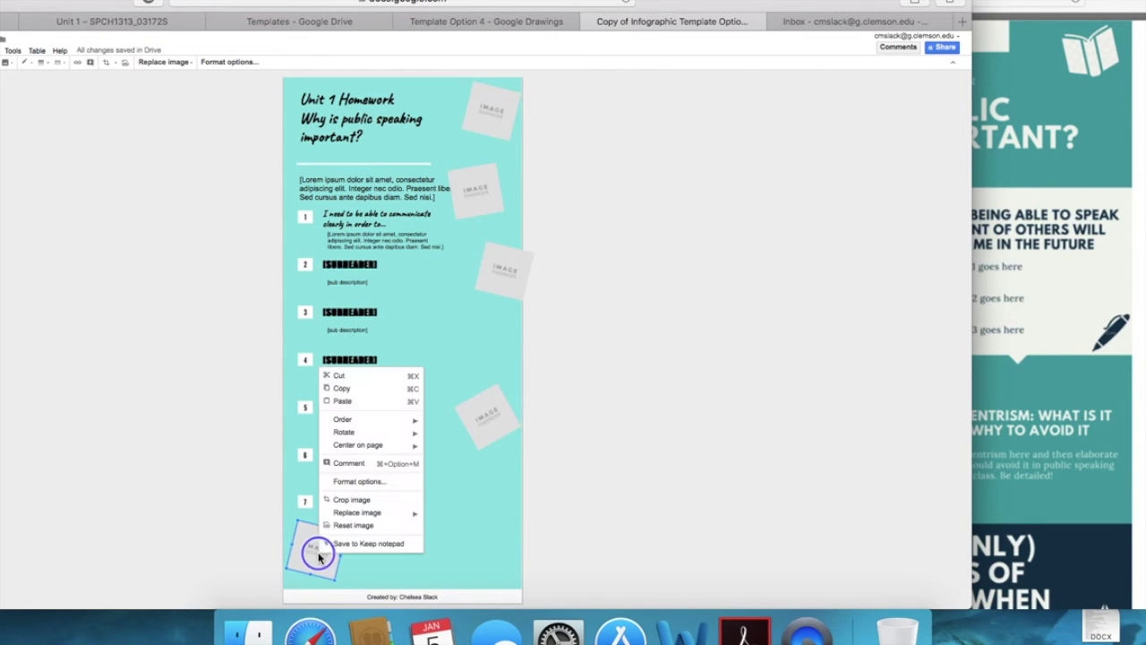
{"action": "left_click", "coordinate": [342, 390]}
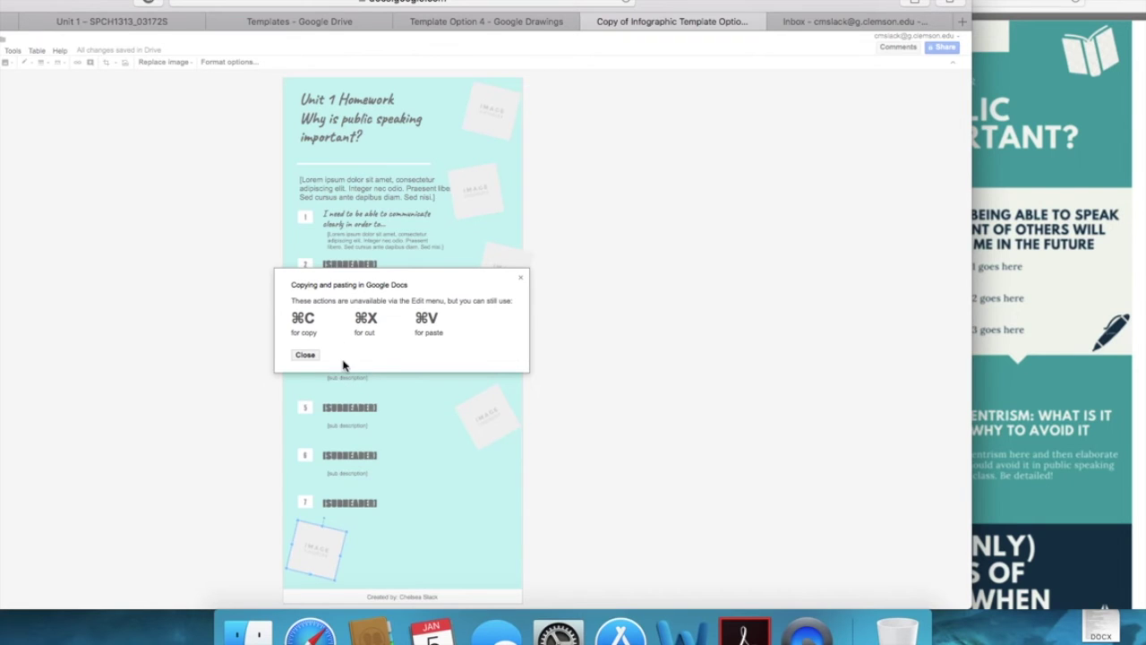
{"action": "left_click", "coordinate": [305, 356]}
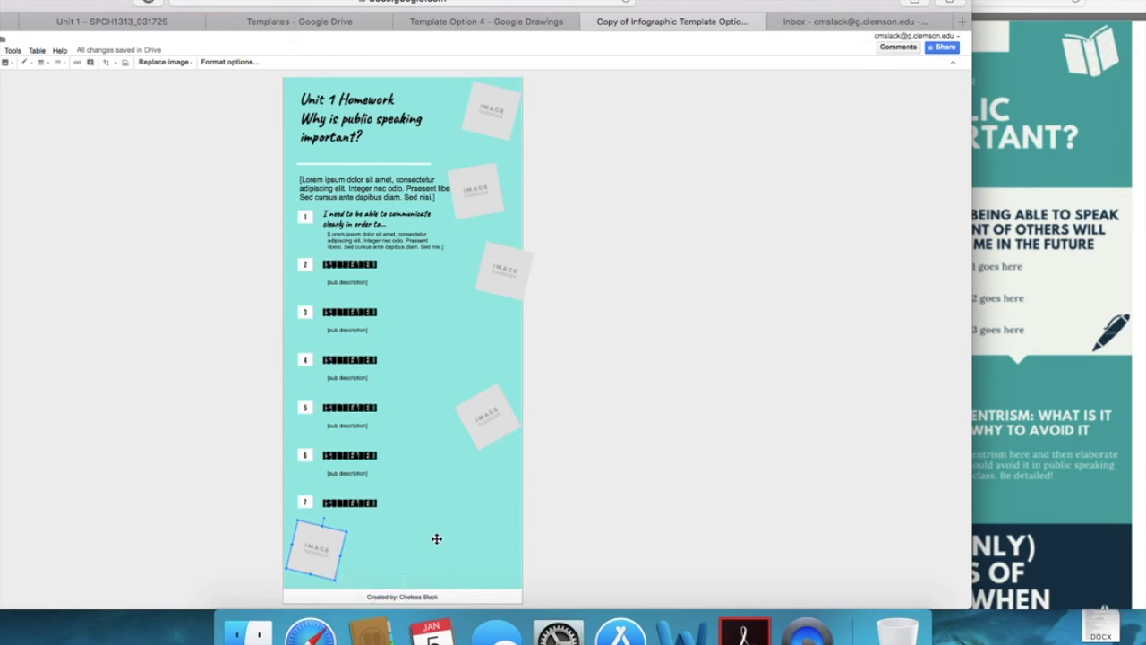
{"action": "key", "text": "cmd+v"}
{"action": "left_click_drag", "start_coordinate": [326, 563], "coordinate": [390, 560]}
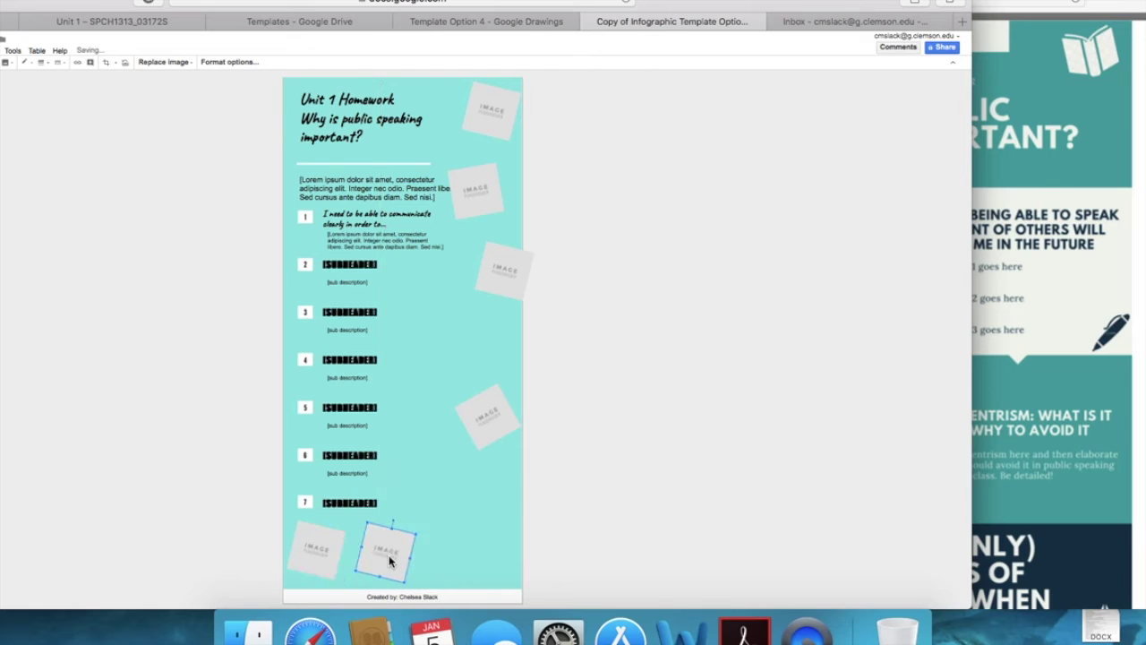
{"action": "left_click", "coordinate": [171, 19]}
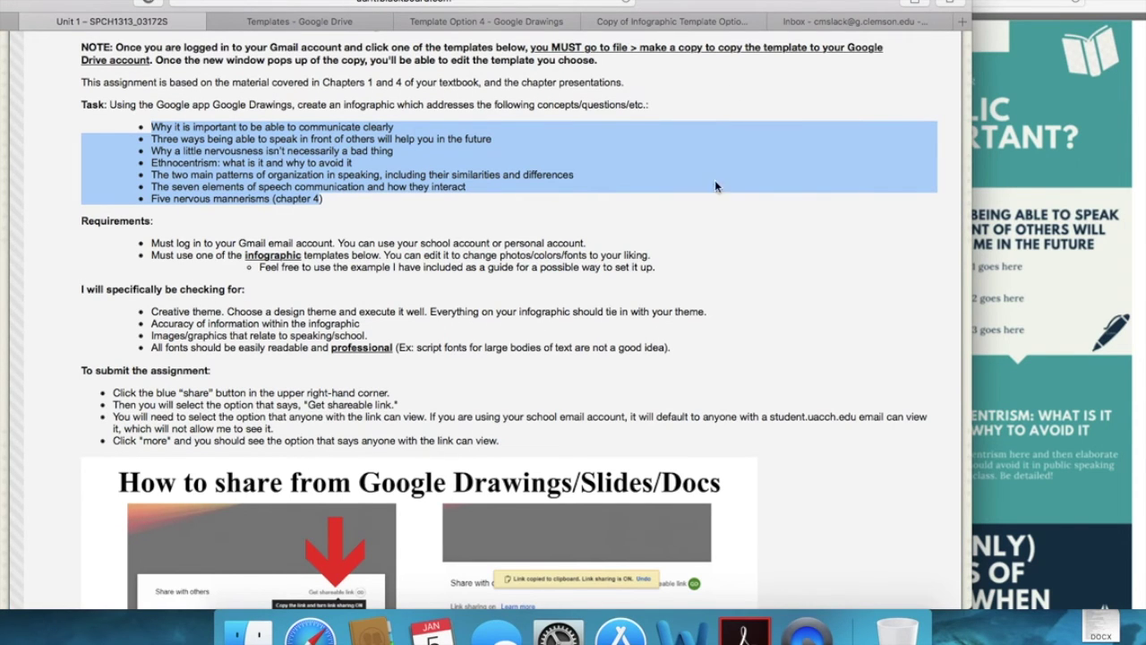
Step: Scroll through the example infographic, then return to the infographic drawing
{"action": "left_click", "coordinate": [1034, 278]}
{"action": "scroll", "coordinate": [1034, 278], "scroll_direction": "down", "scroll_amount": 5}
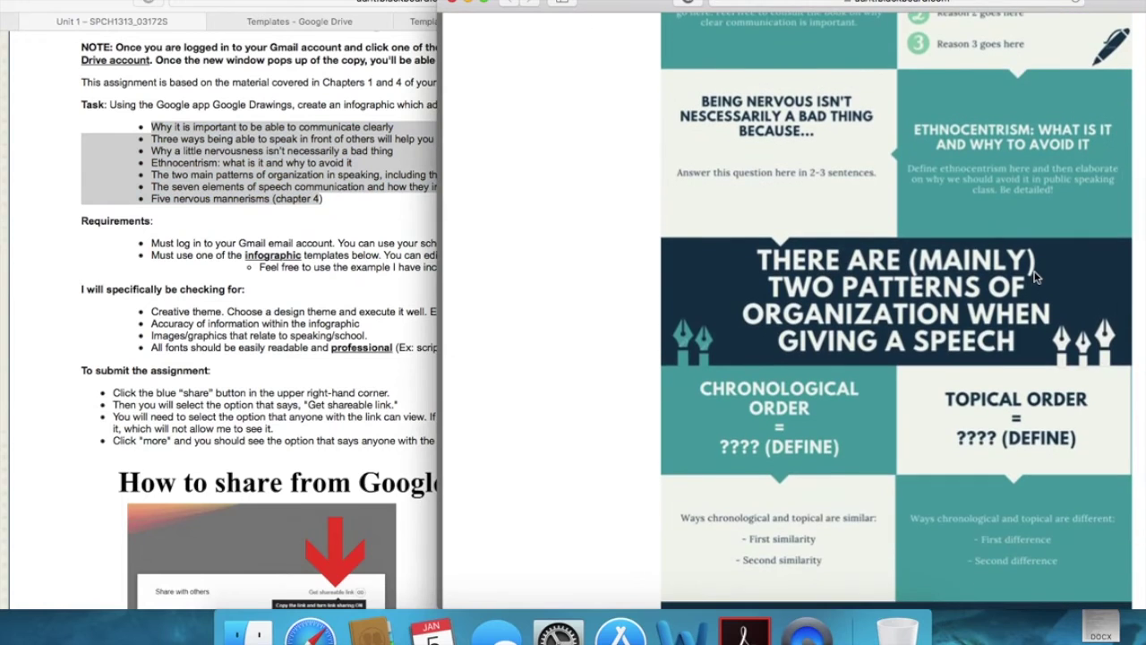
{"action": "scroll", "coordinate": [1035, 278], "scroll_direction": "down", "scroll_amount": 1}
{"action": "scroll", "coordinate": [1108, 253], "scroll_direction": "down", "scroll_amount": 5}
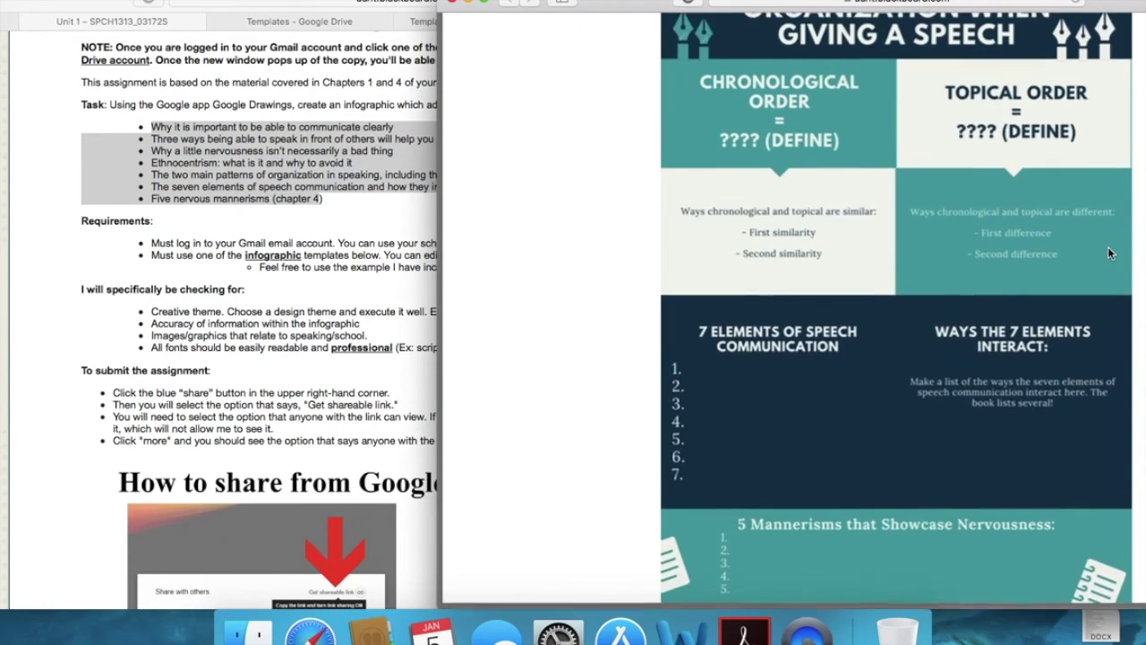
{"action": "scroll", "coordinate": [1108, 253], "scroll_direction": "up", "scroll_amount": 10}
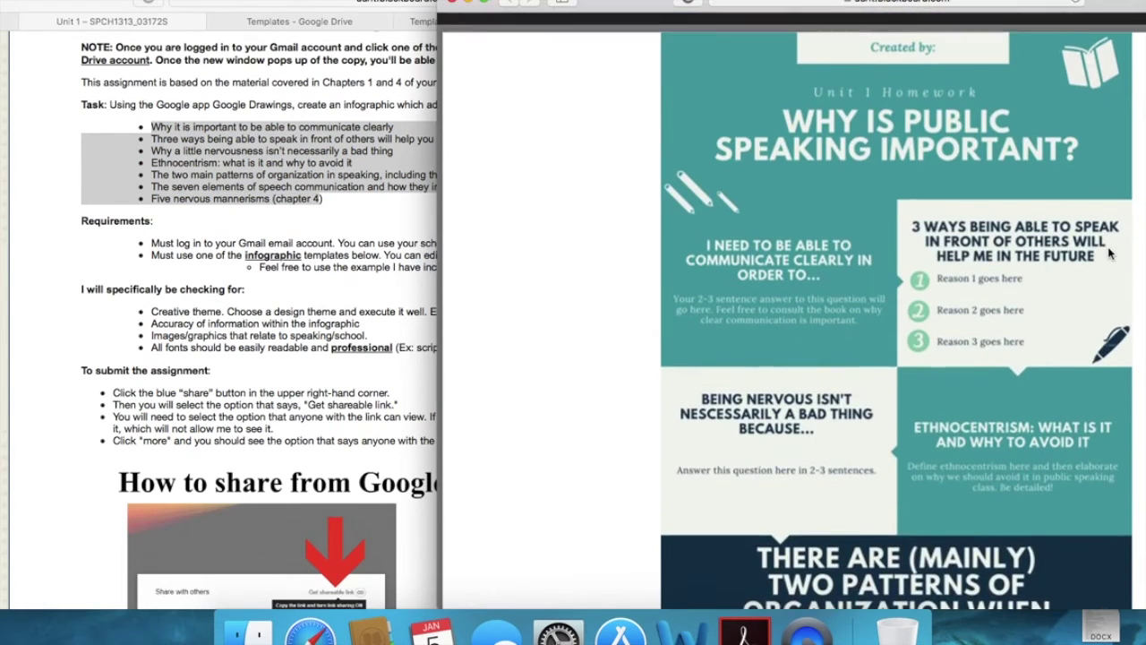
{"action": "left_click", "coordinate": [44, 11]}
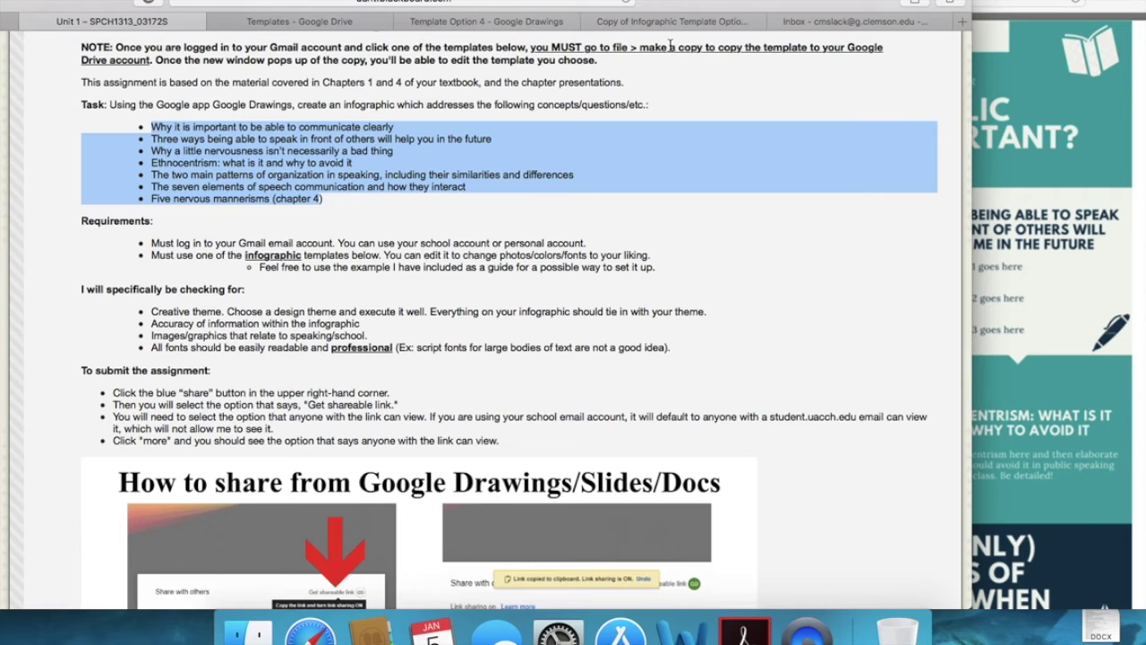
{"action": "left_click", "coordinate": [673, 20]}
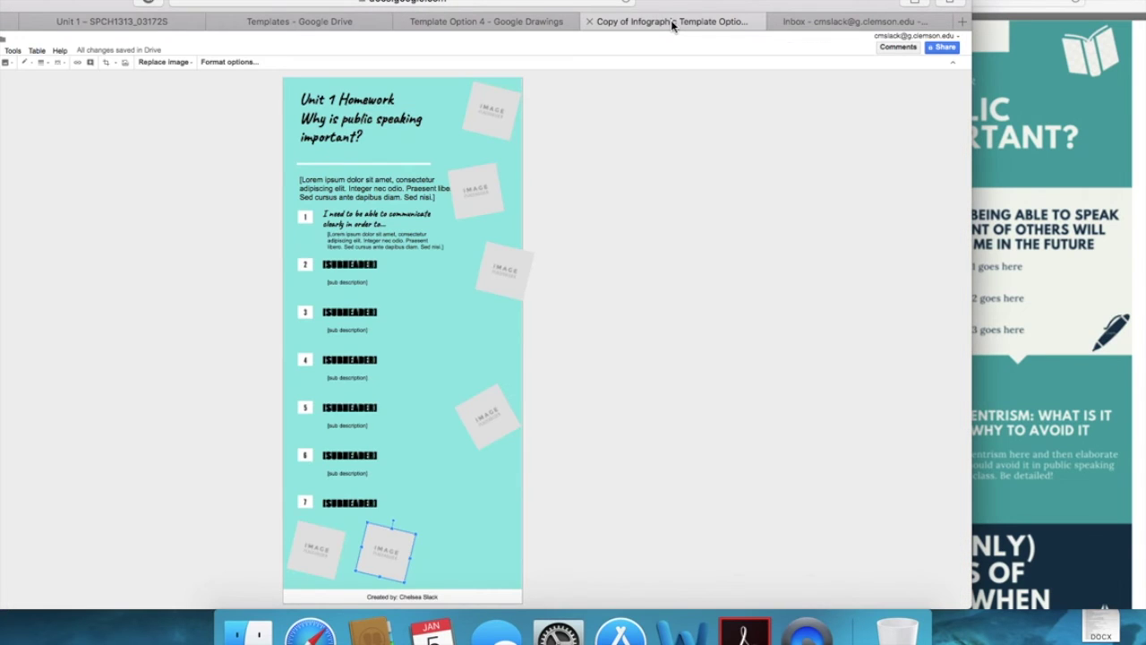
Step: Select the background image and check its replace-image choices without changing it
{"action": "left_click", "coordinate": [416, 97]}
{"action": "left_click", "coordinate": [509, 158]}
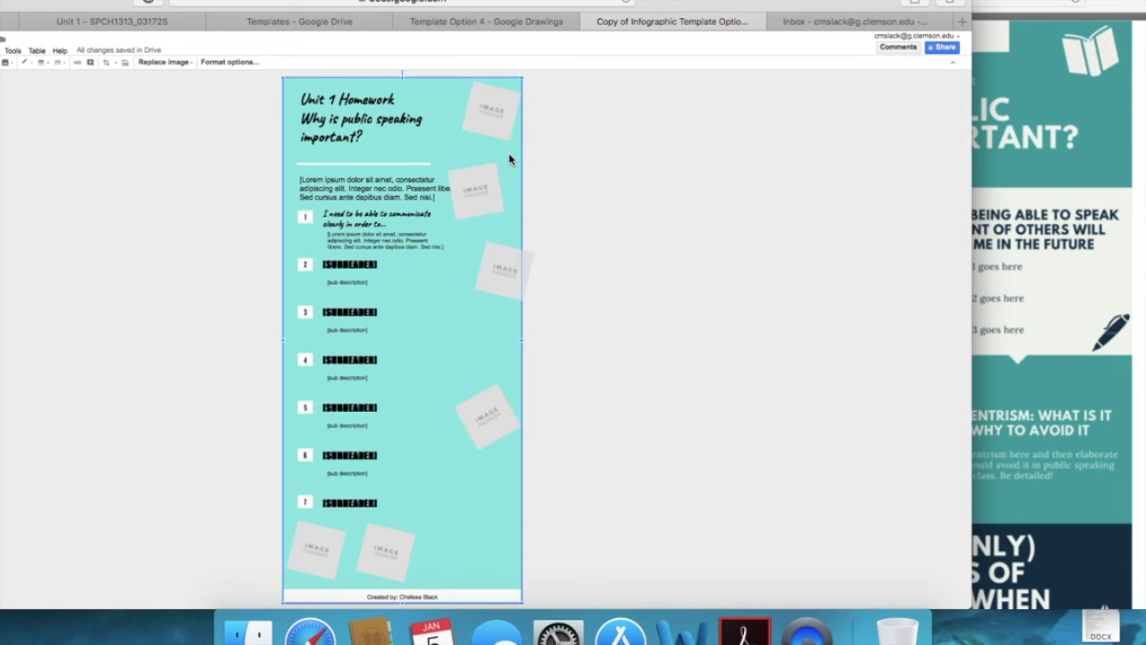
{"action": "left_click", "coordinate": [180, 65]}
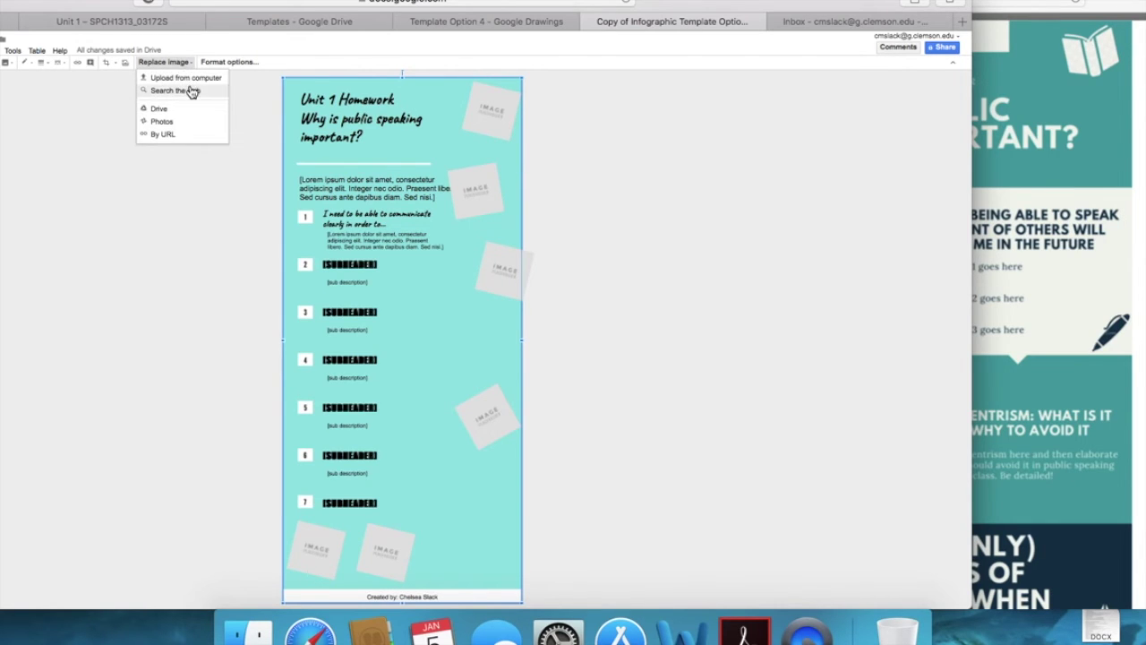
{"action": "left_click", "coordinate": [241, 115]}
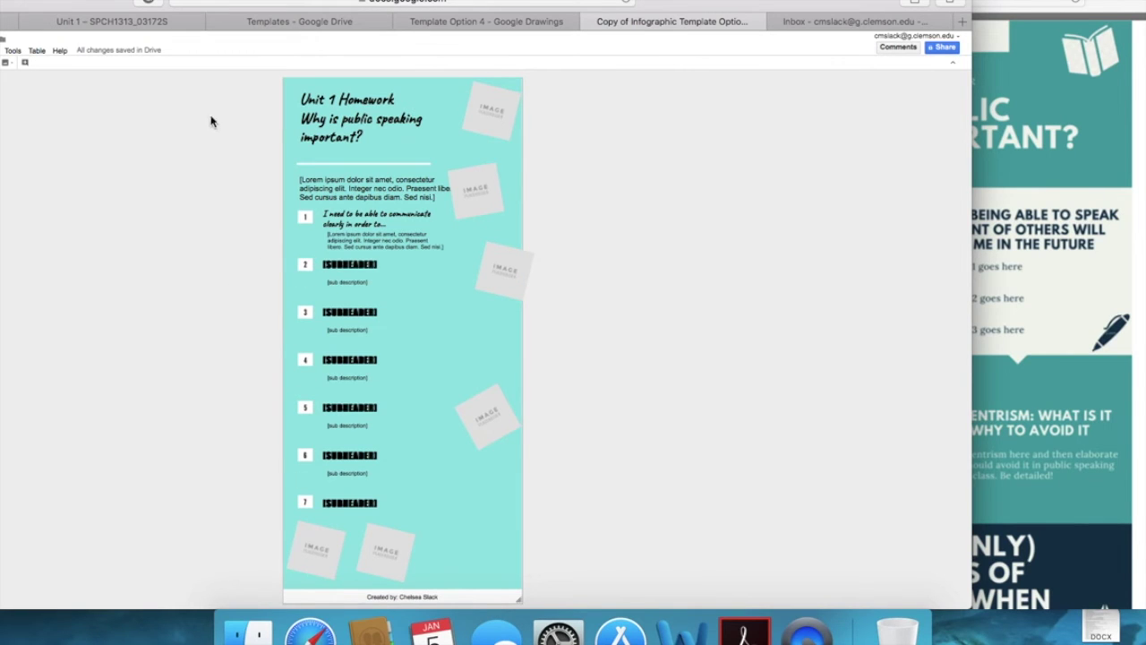
Step: Recolor the background image, trying Dark 7 and Dark 2 before settling on cyan Dark 5
{"action": "left_click", "coordinate": [434, 99]}
{"action": "left_click", "coordinate": [486, 156]}
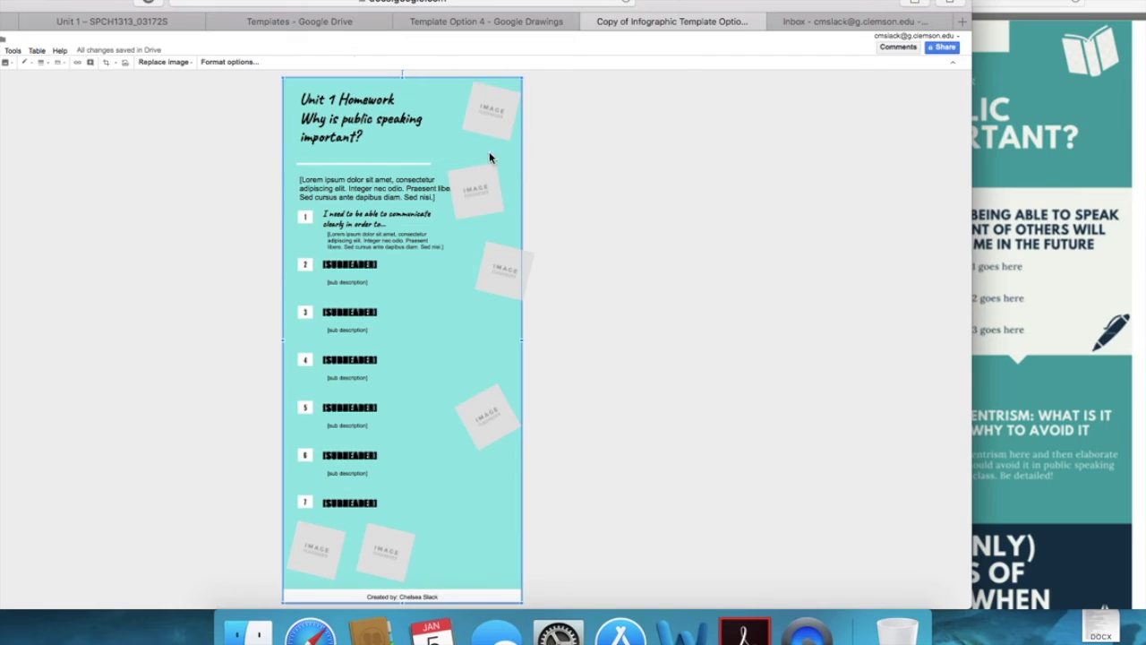
{"action": "left_click", "coordinate": [229, 63]}
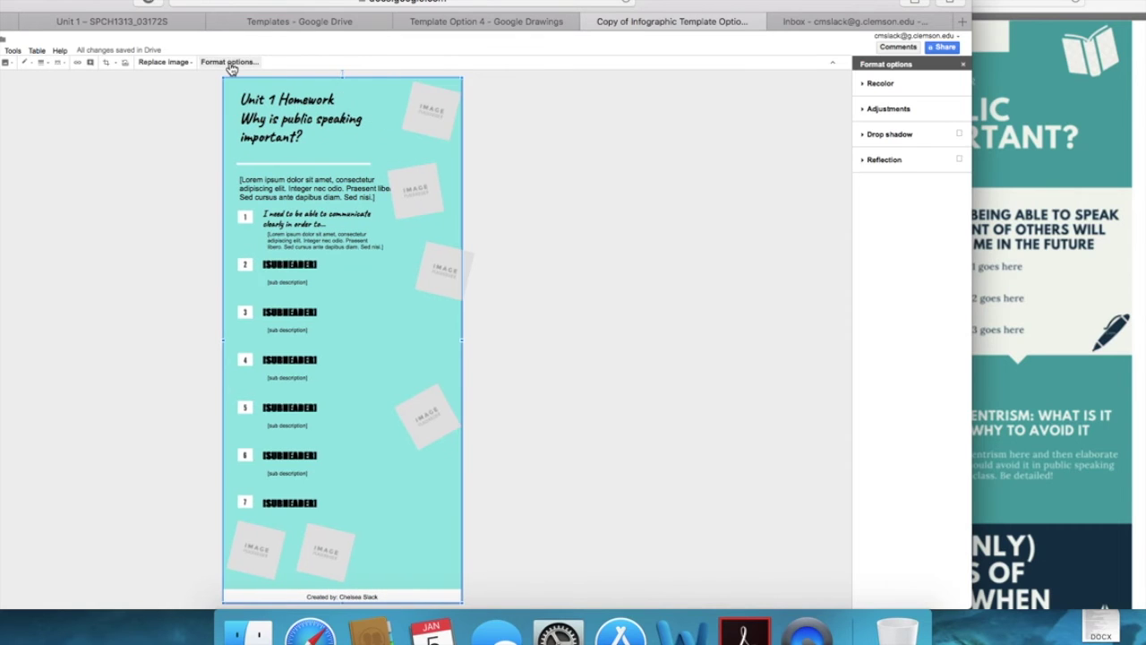
{"action": "left_click", "coordinate": [880, 83]}
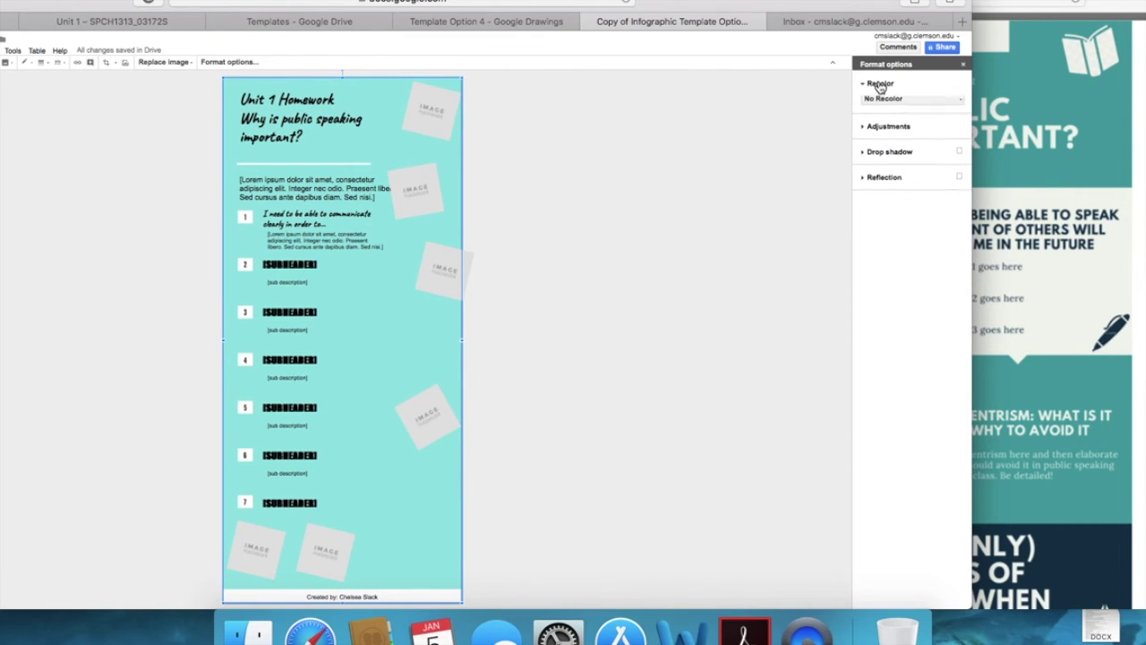
{"action": "left_click", "coordinate": [888, 101]}
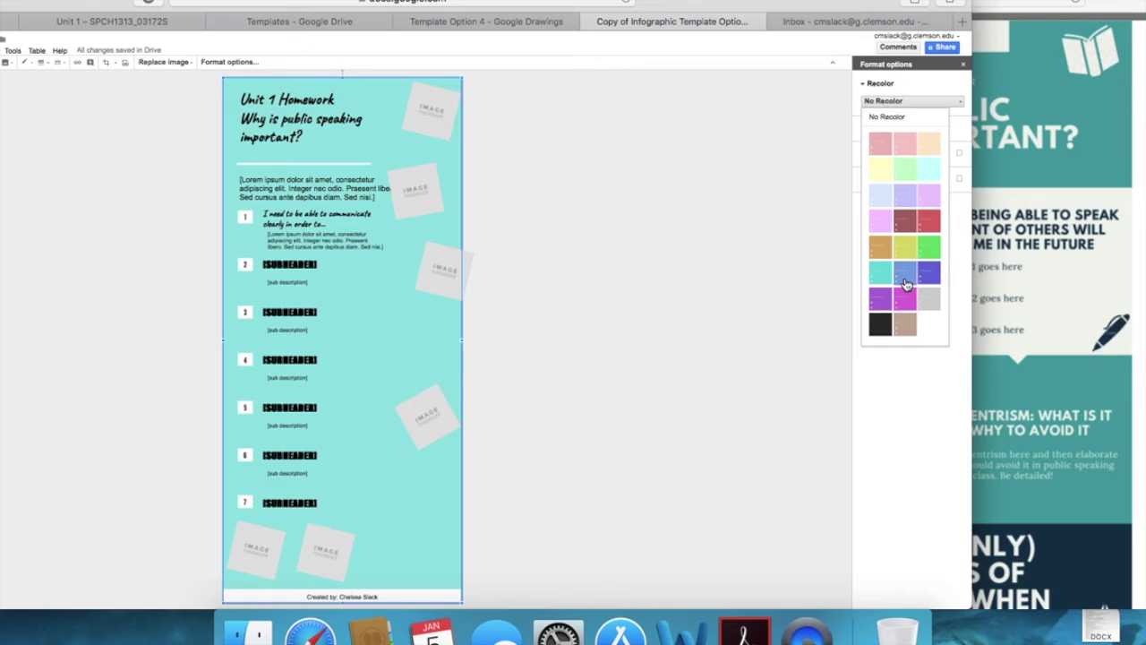
{"action": "left_click", "coordinate": [904, 276]}
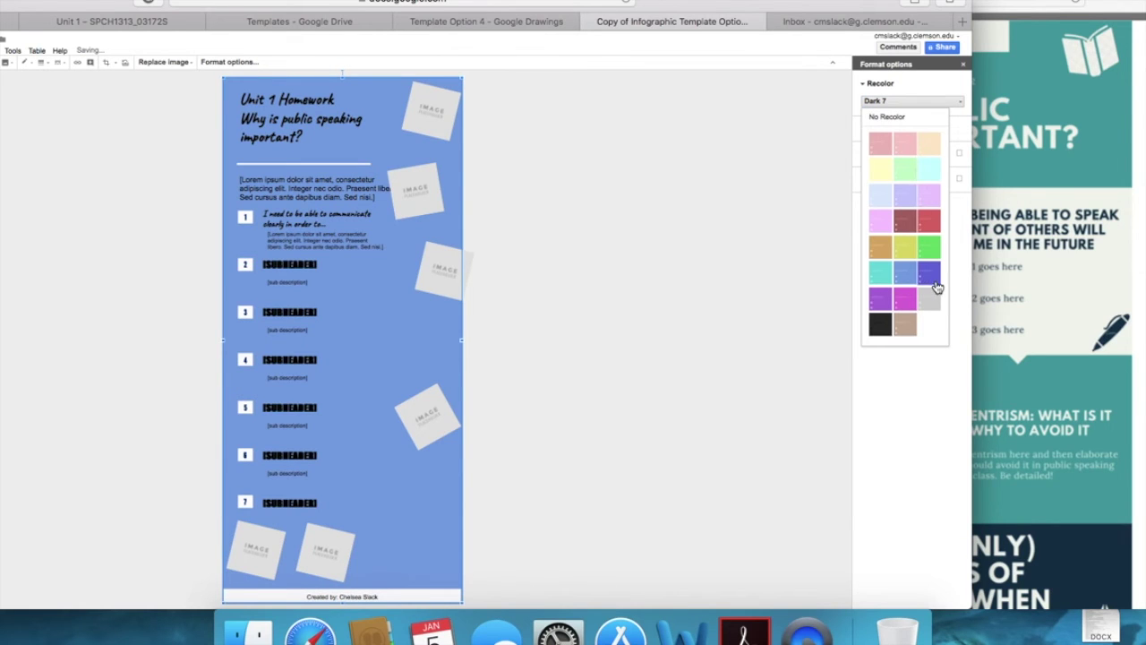
{"action": "left_click", "coordinate": [879, 330]}
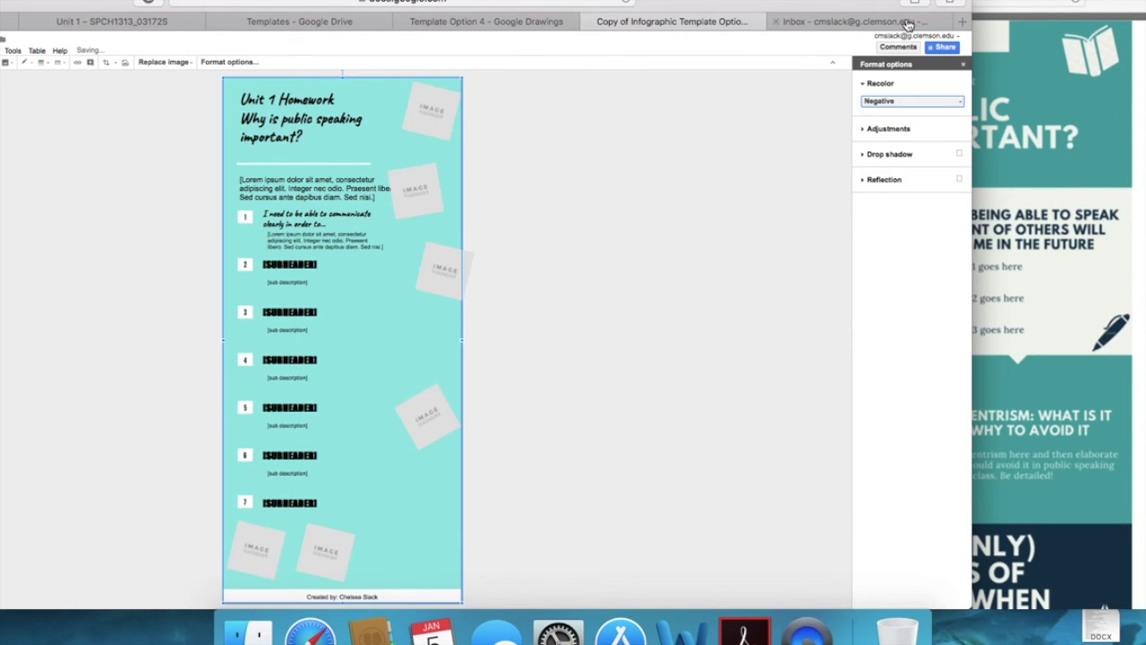
{"action": "left_click", "coordinate": [895, 98]}
{"action": "left_click", "coordinate": [926, 219]}
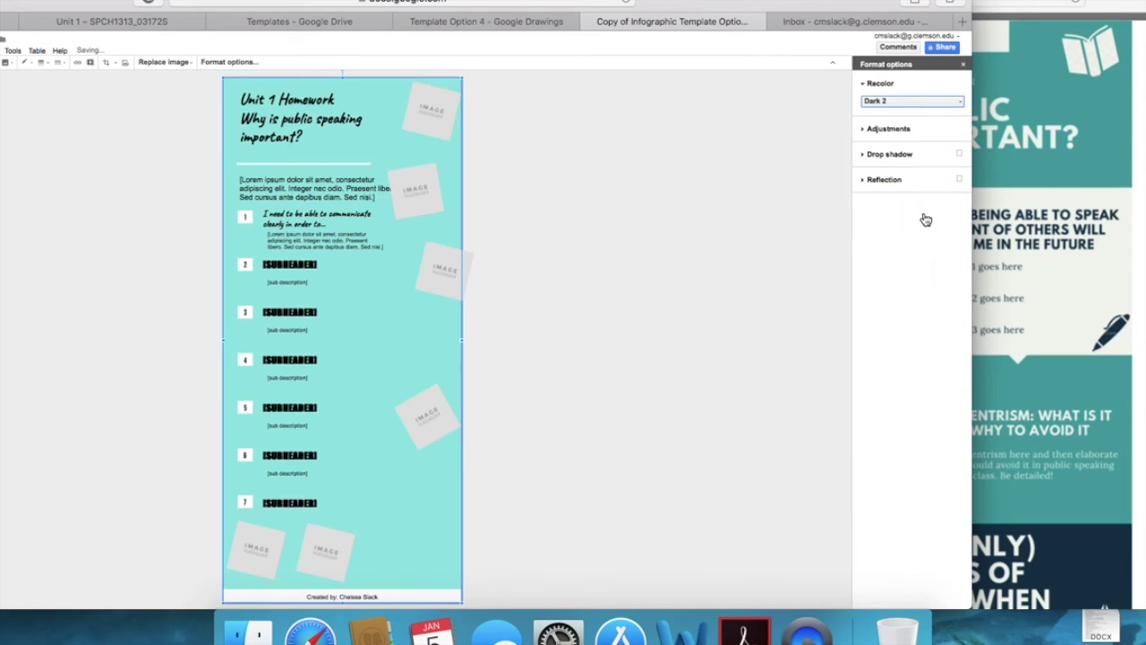
{"action": "left_click", "coordinate": [902, 102]}
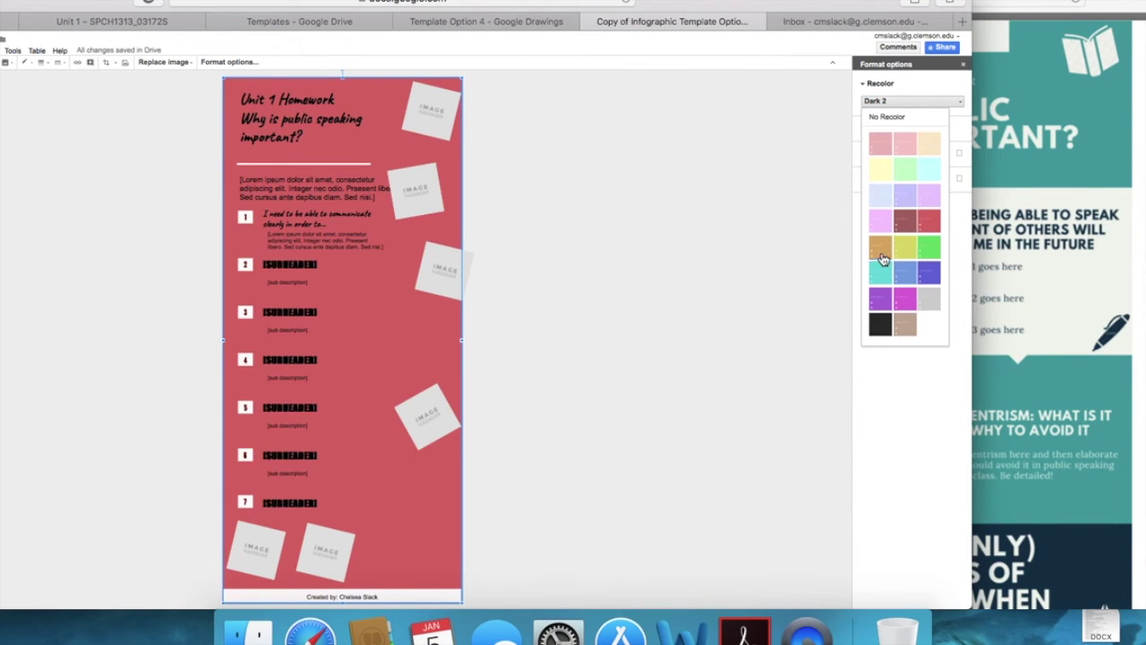
{"action": "left_click", "coordinate": [928, 254]}
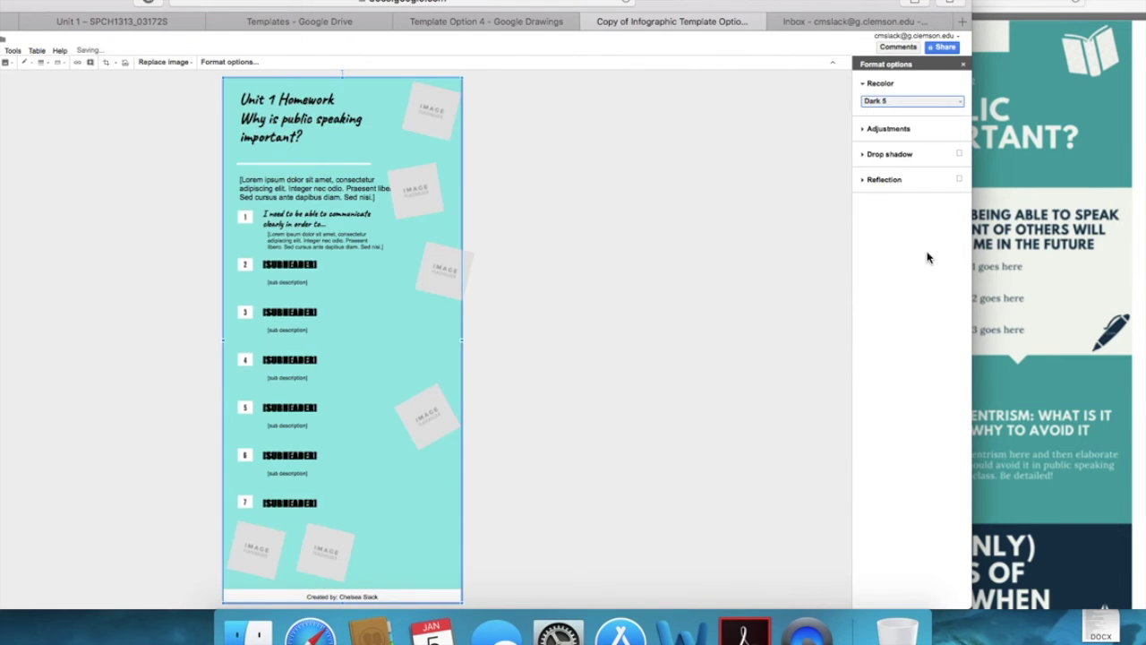
{"action": "left_click", "coordinate": [910, 100]}
{"action": "left_click", "coordinate": [713, 244]}
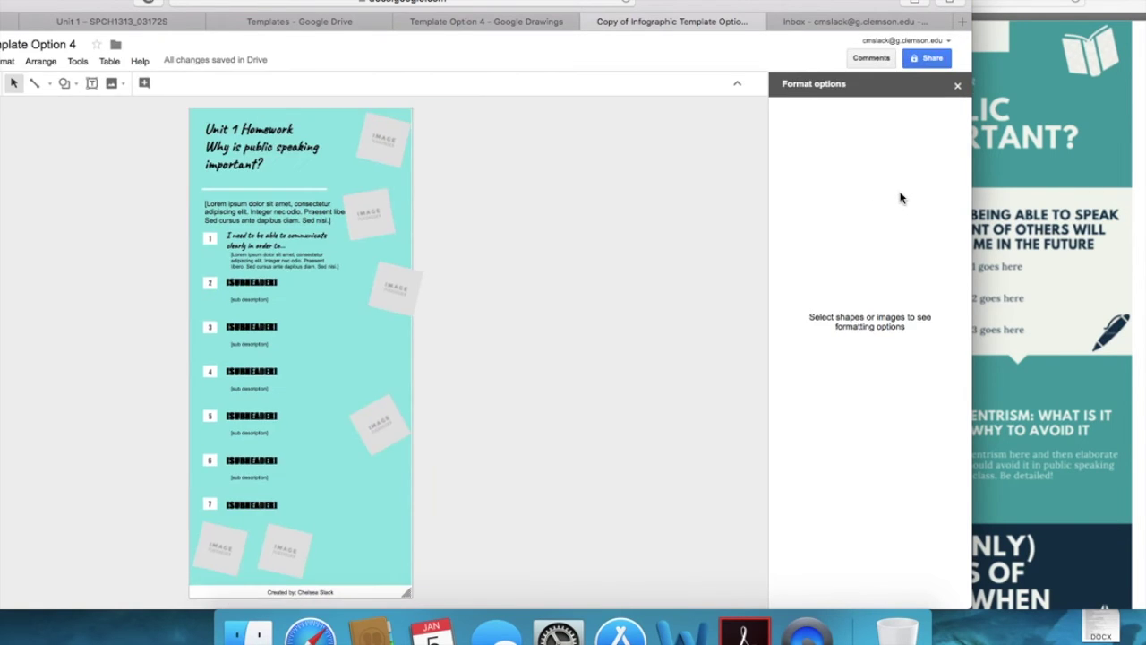
Step: Zoom the browser in and shift the Safari window to the right
{"action": "key", "text": "super+equal"}
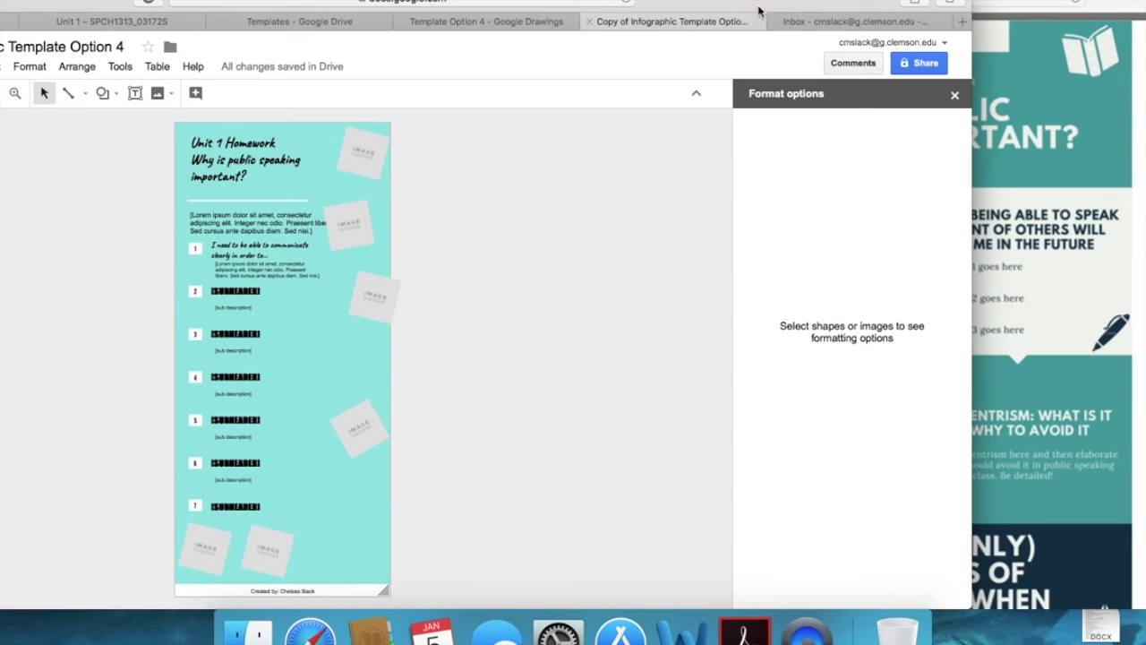
{"action": "left_click_drag", "start_coordinate": [824, 5], "coordinate": [988, 5]}
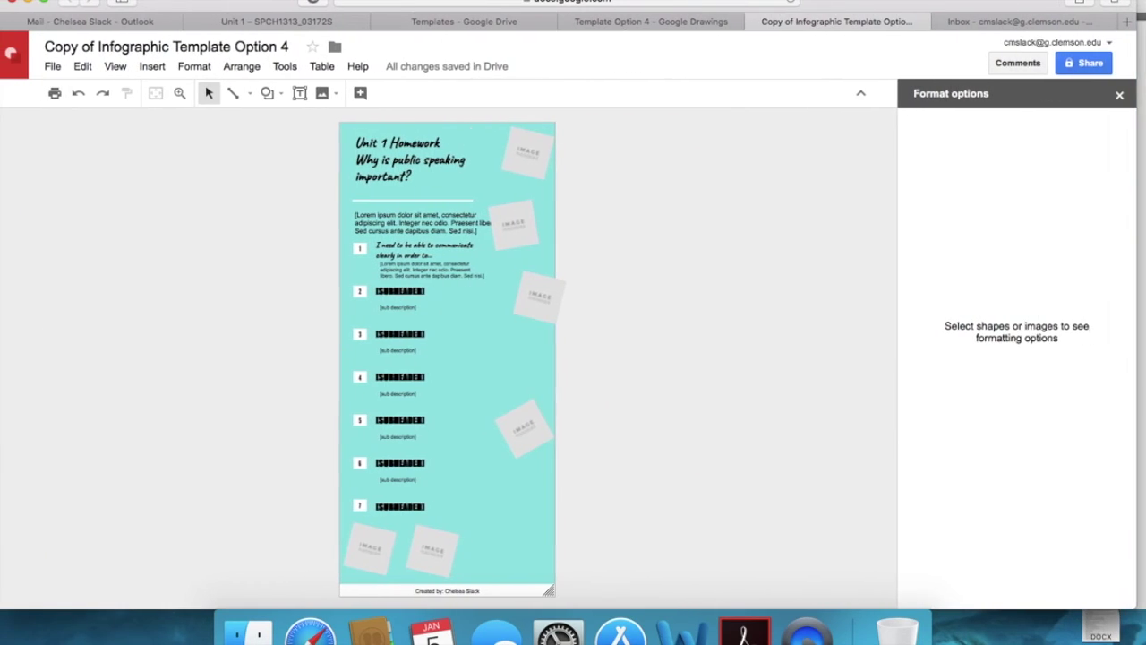
Step: Rename the drawing to the student's name plus 'Unit 1 HW' and open the sharing settings
{"action": "left_click", "coordinate": [258, 47]}
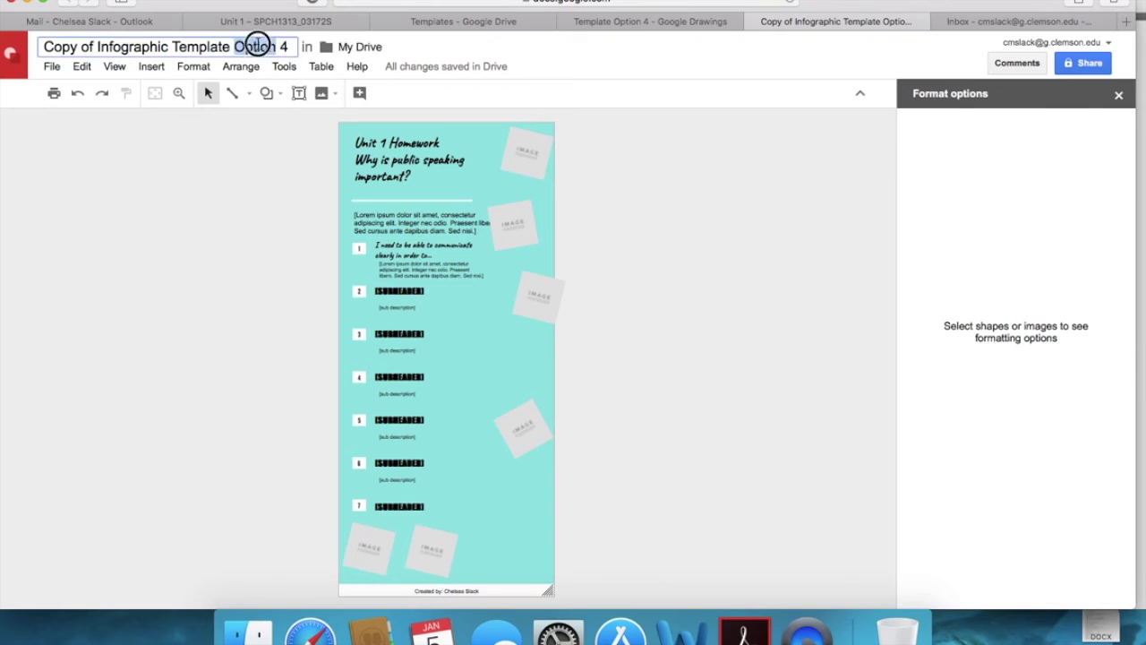
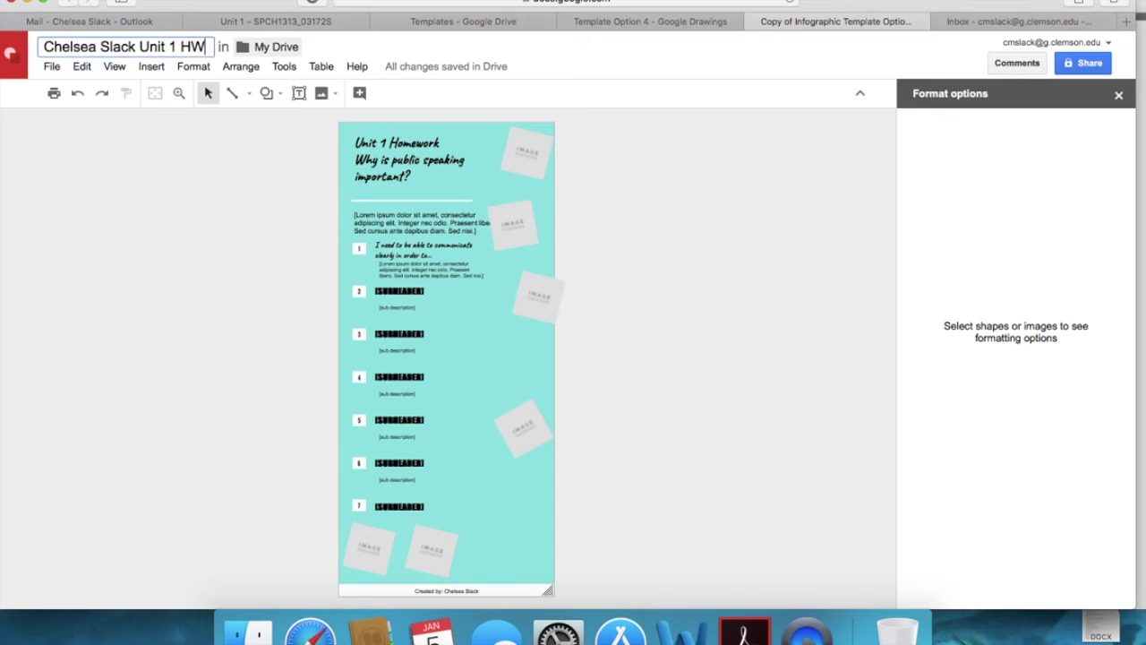
{"action": "key", "text": "Return"}
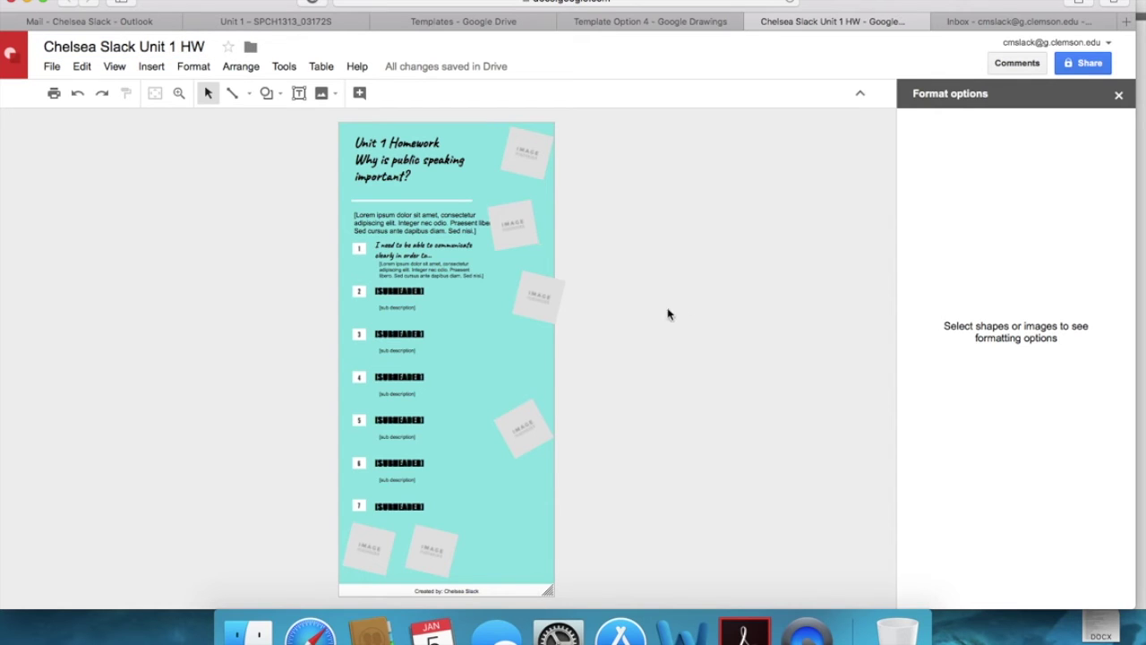
{"action": "left_click", "coordinate": [1084, 68]}
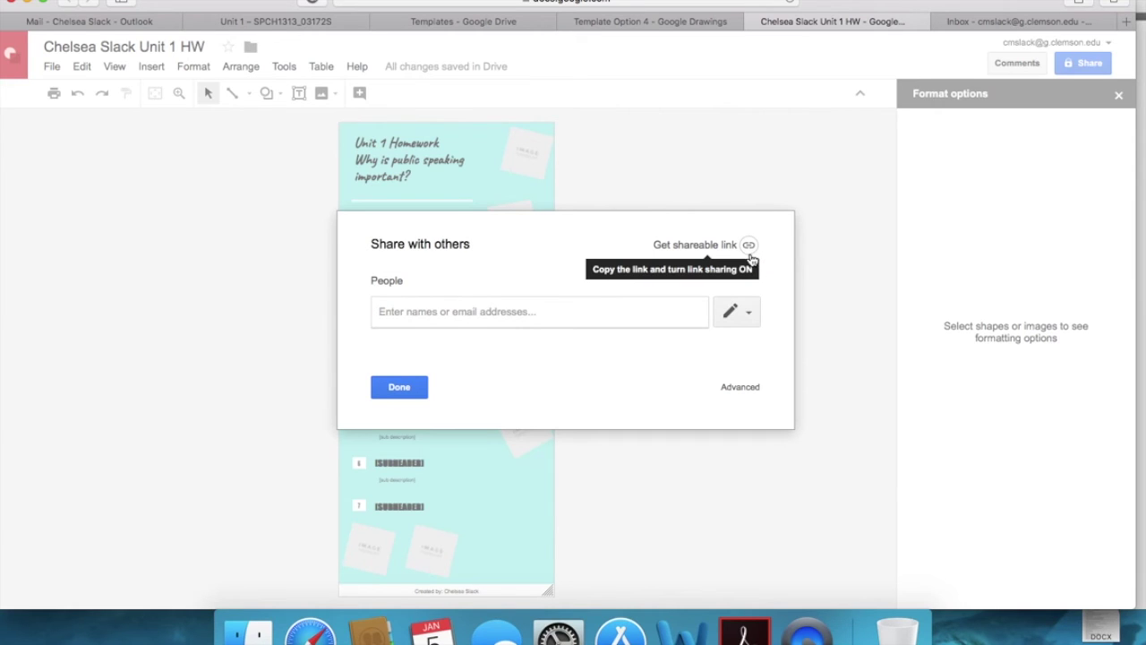
Step: Turn on a shareable link and view the link access level options
{"action": "left_click", "coordinate": [751, 250]}
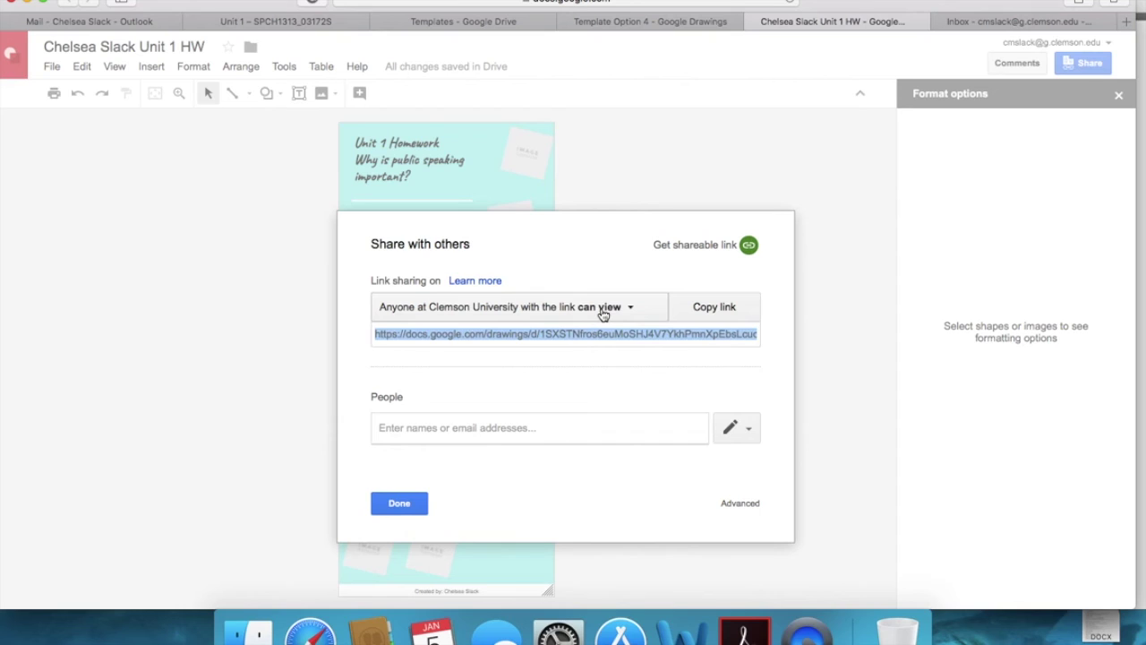
{"action": "left_click", "coordinate": [604, 311]}
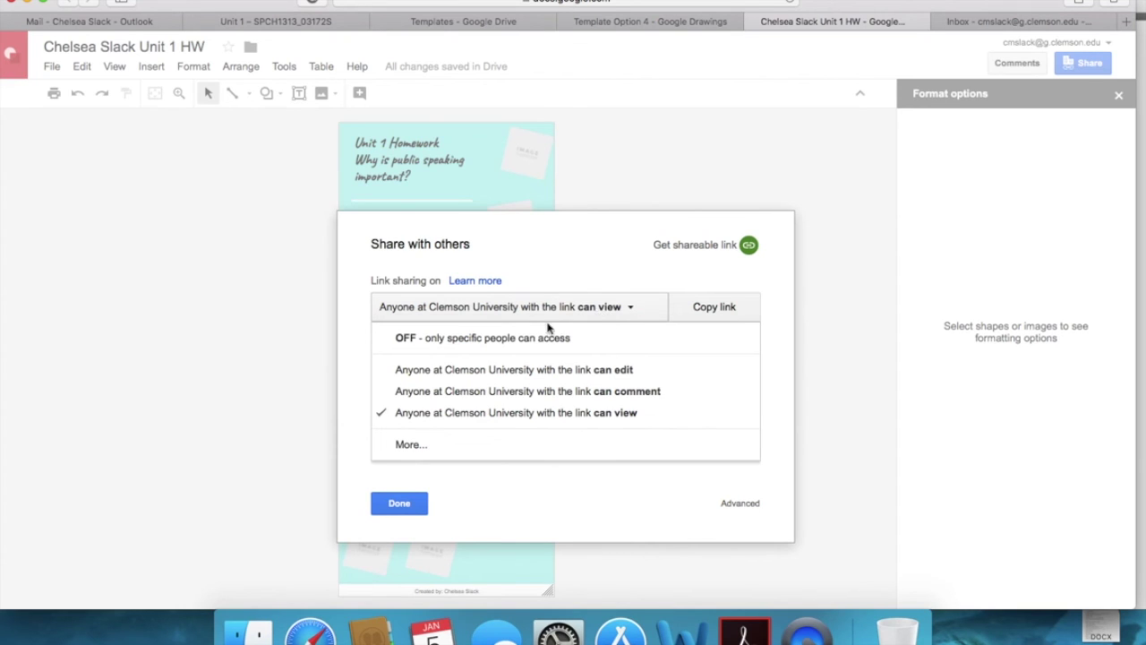
Step: Set link sharing to 'On - Anyone with the link' can view, save, and select the link
{"action": "left_click", "coordinate": [418, 449]}
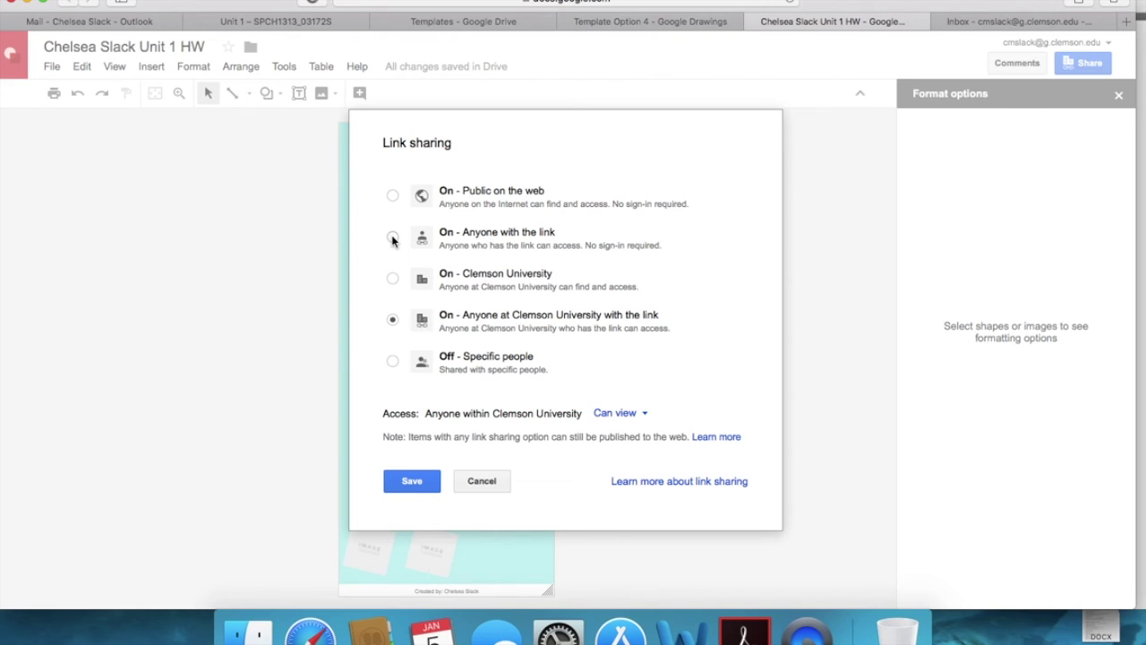
{"action": "left_click", "coordinate": [395, 240]}
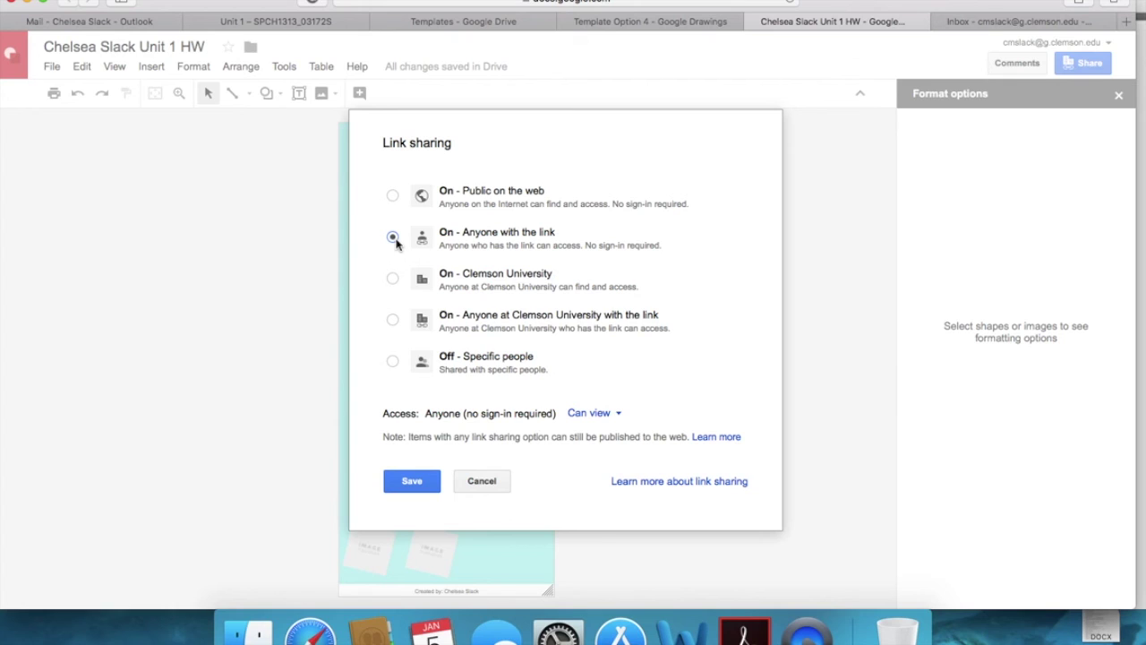
{"action": "left_click", "coordinate": [420, 484]}
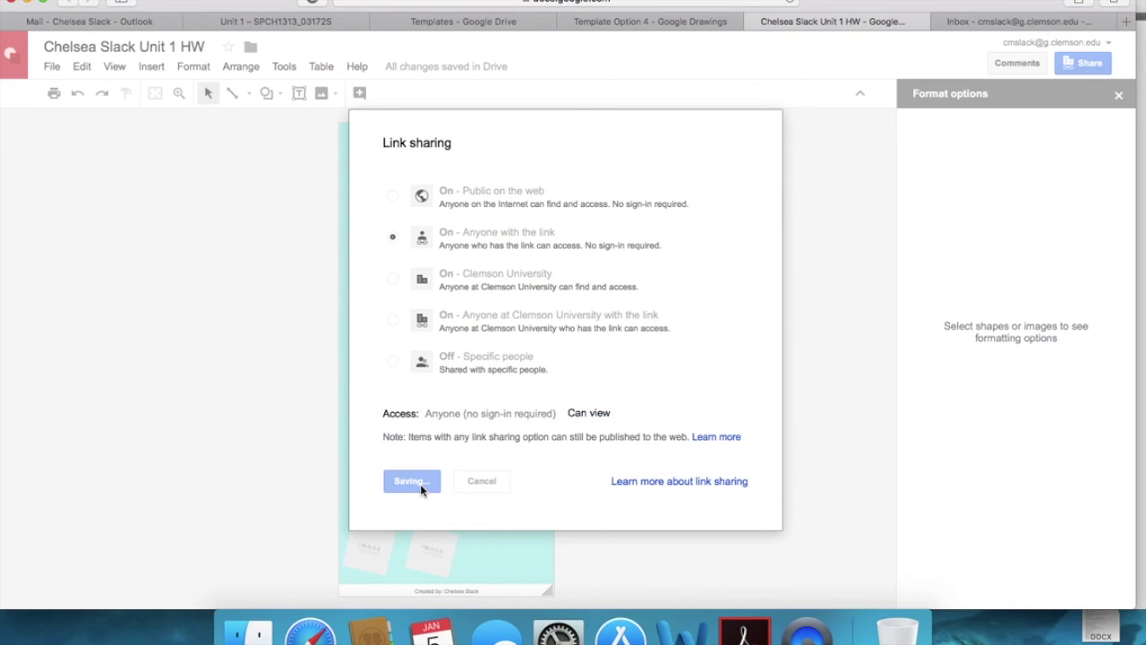
{"action": "left_click", "coordinate": [529, 280]}
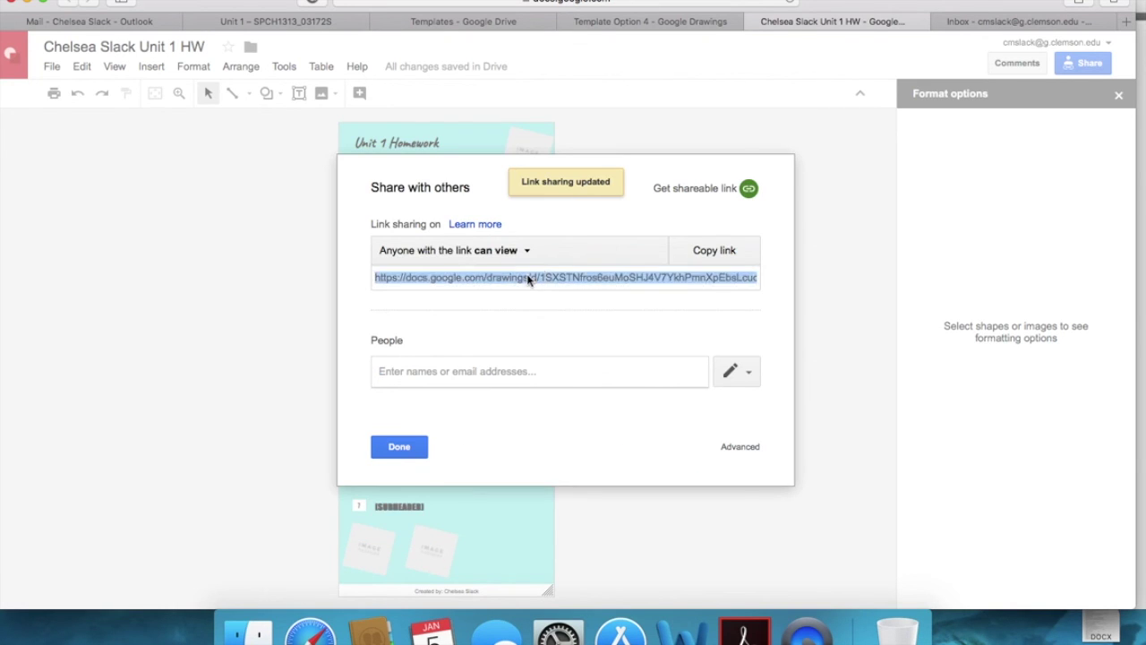
Step: Copy the drawing's shareable link from its right-click menu
{"action": "right_click", "coordinate": [529, 280]}
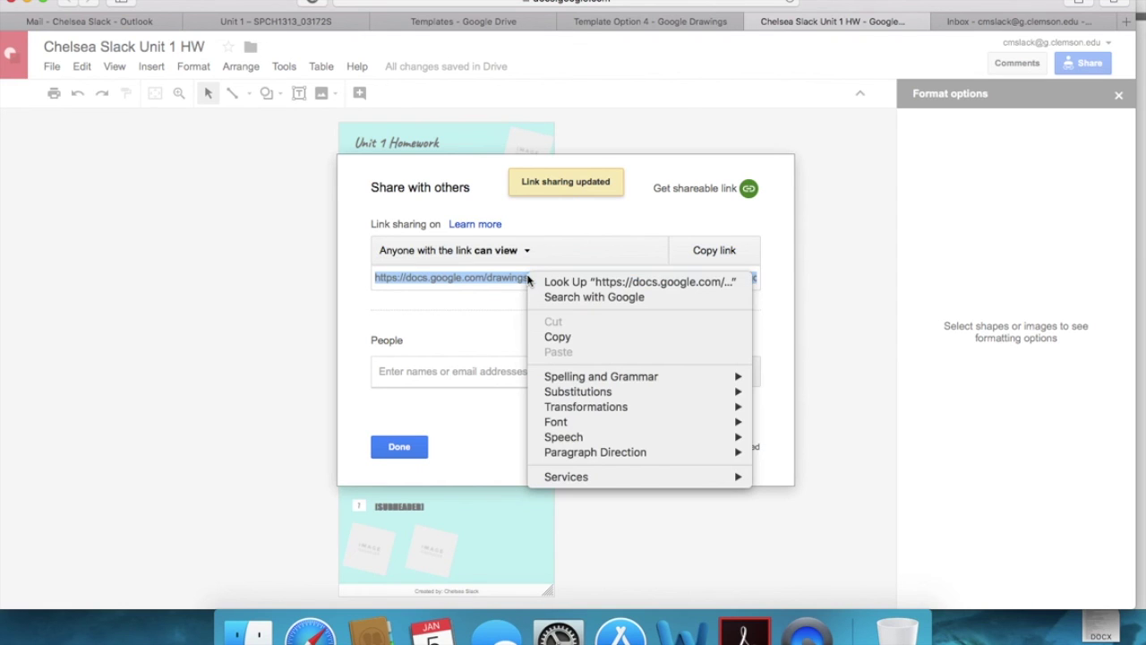
{"action": "left_click", "coordinate": [553, 333]}
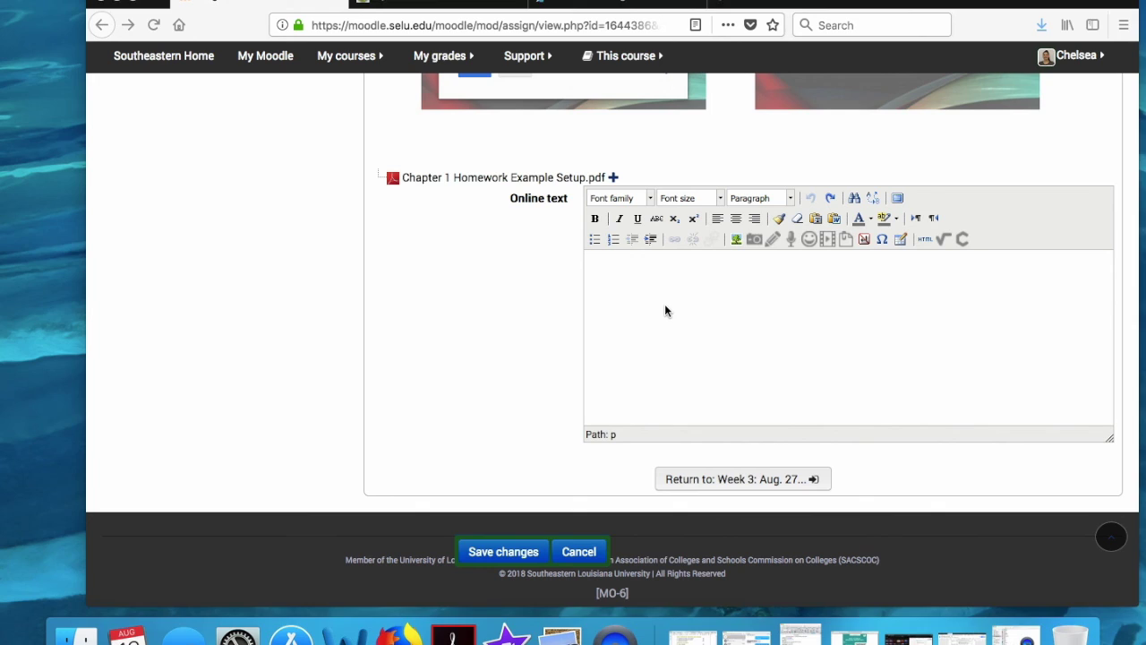
Step: Paste the infographic's Google sharing link into Moodle's empty Online text submission box
{"action": "left_click", "coordinate": [664, 303]}
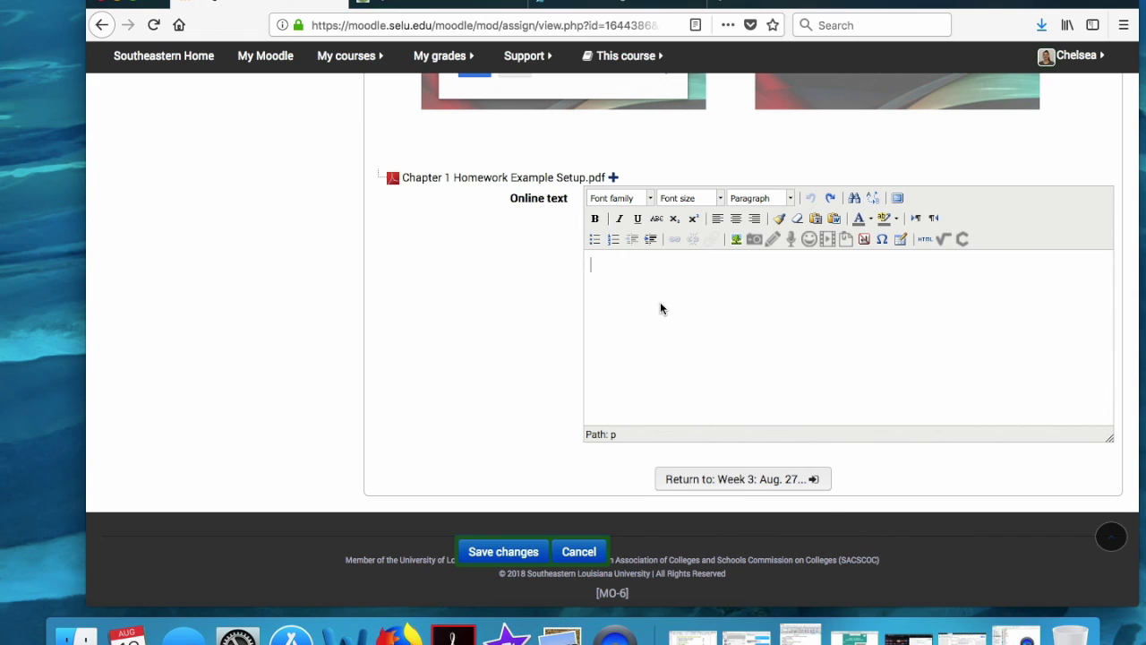
{"action": "right_click", "coordinate": [660, 309]}
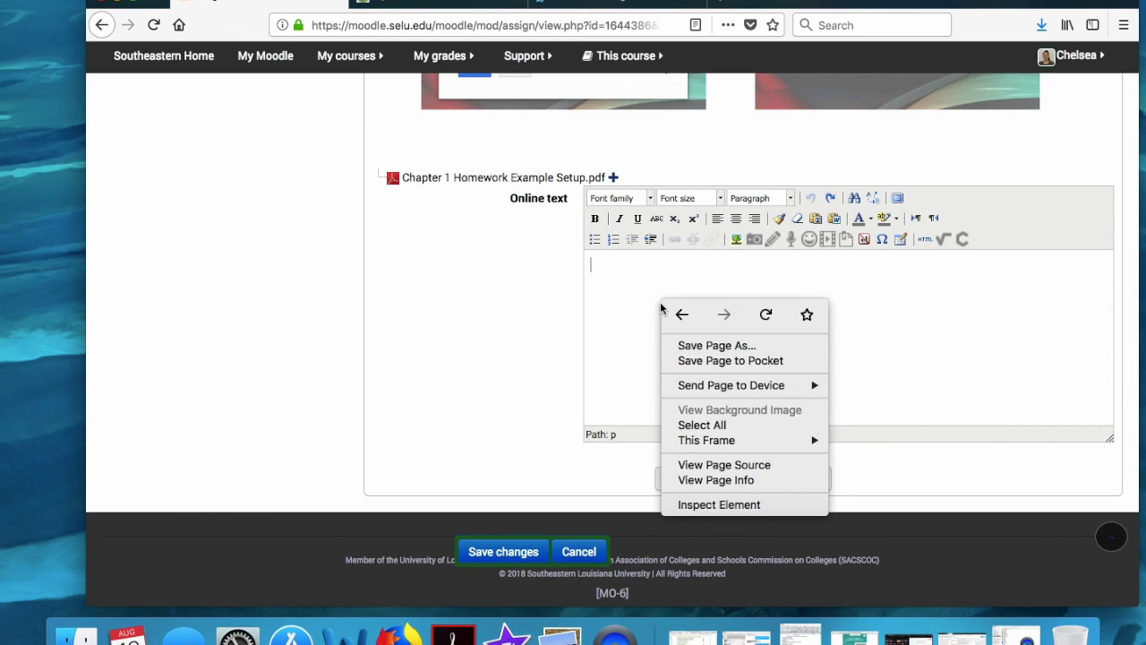
{"action": "left_click", "coordinate": [645, 288]}
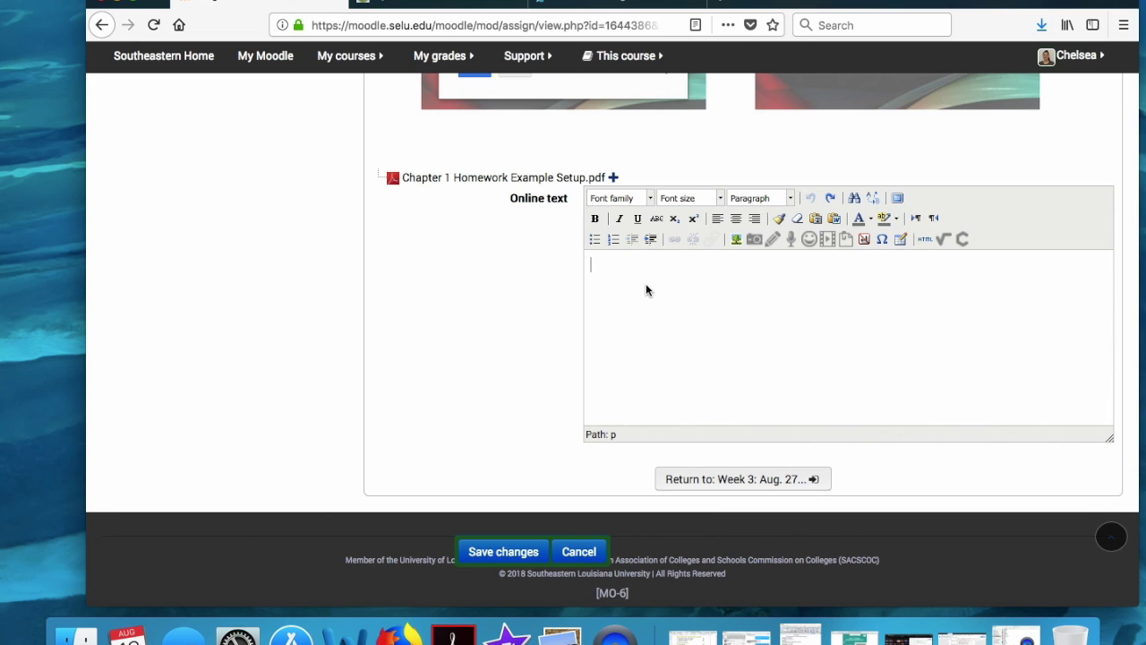
{"action": "key", "text": "super+v"}
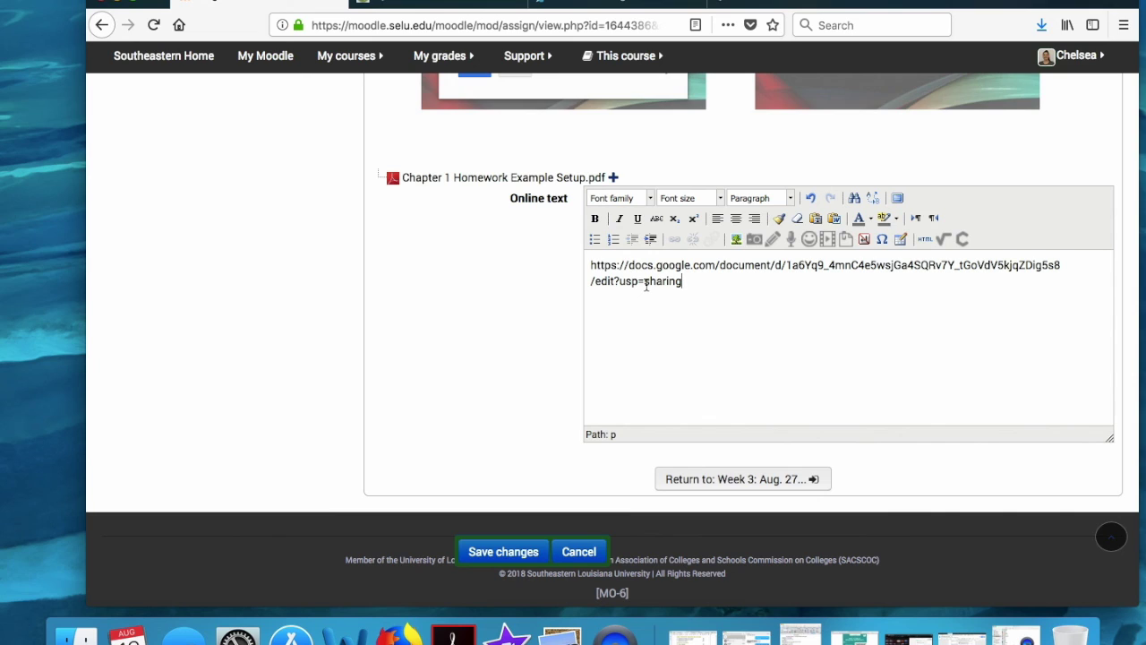